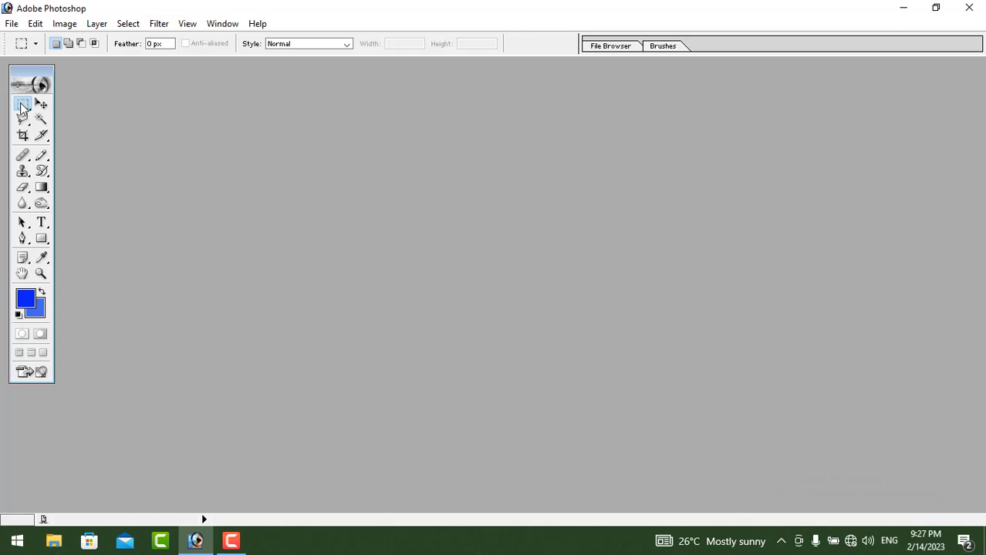
Glance at the marquee variants, then open 001-normal_Sa.bmp from the Photo folder
left_click(22, 105)
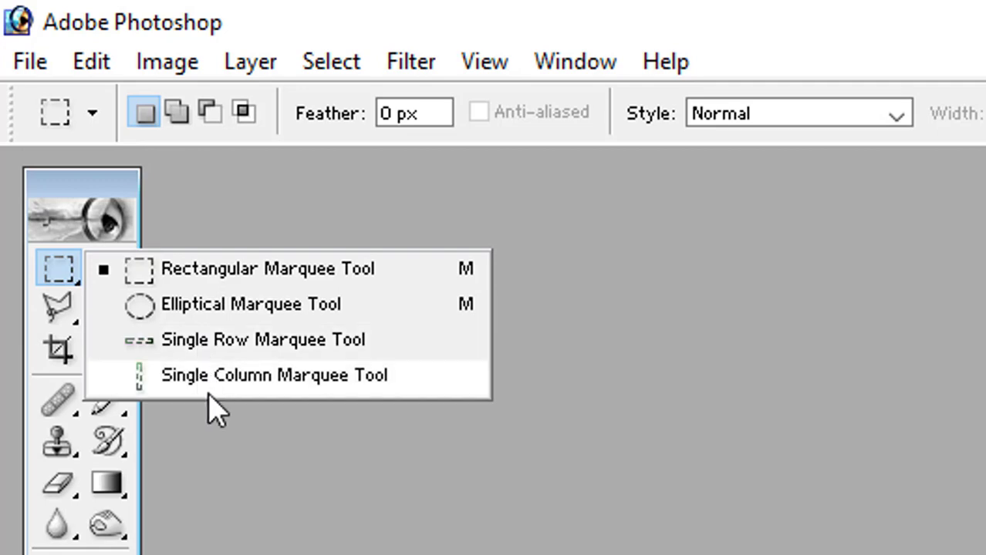
left_click(334, 469)
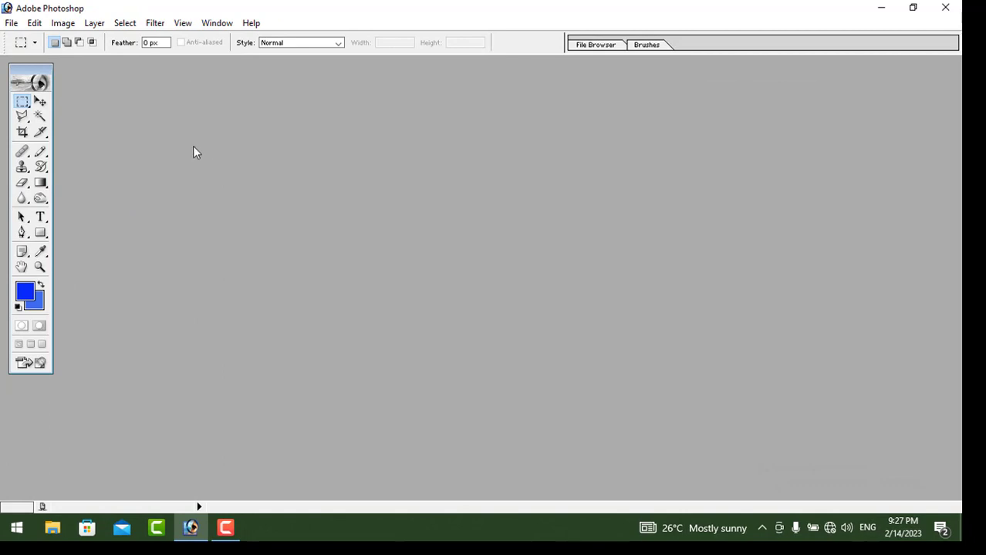
left_click(12, 24)
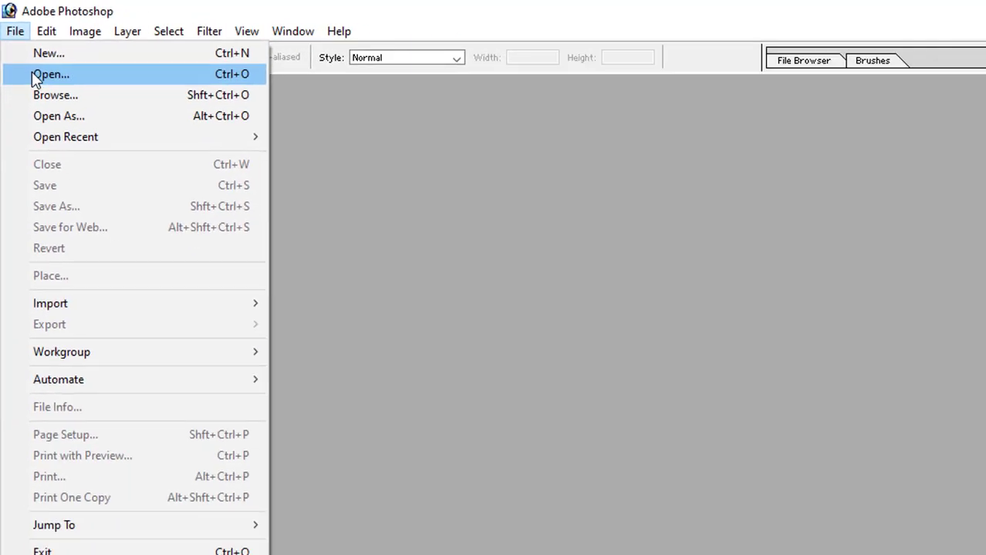
left_click(54, 98)
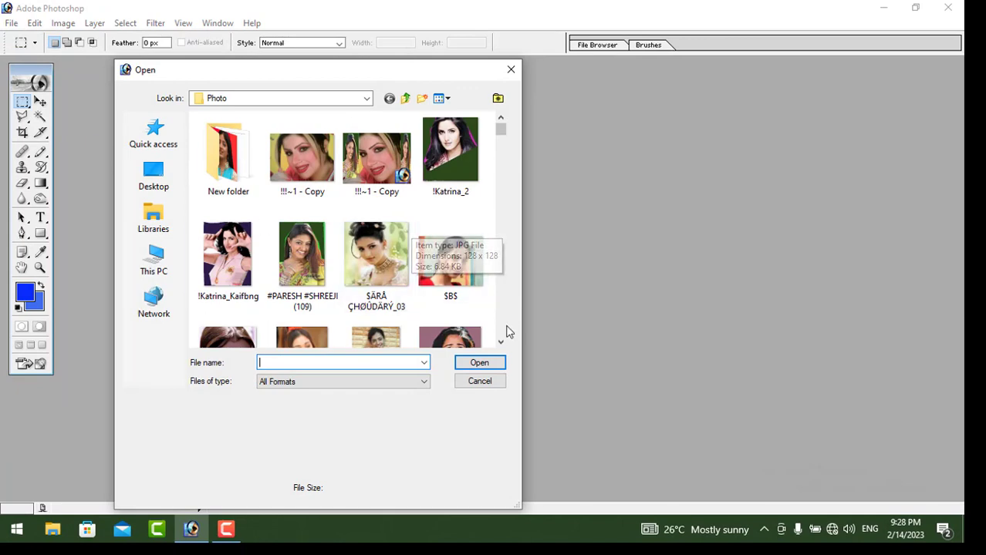
scroll(502, 343, "down", 5)
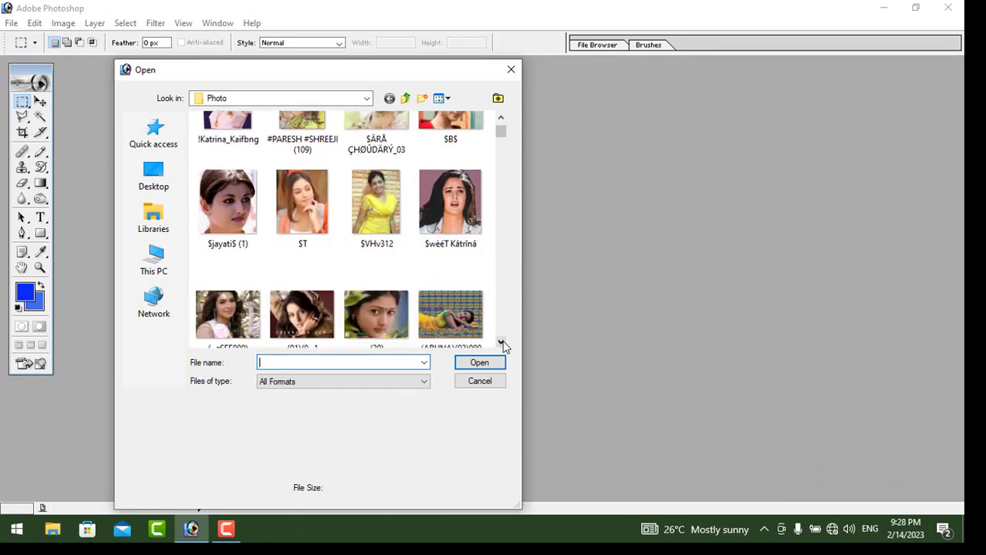
left_click(302, 281)
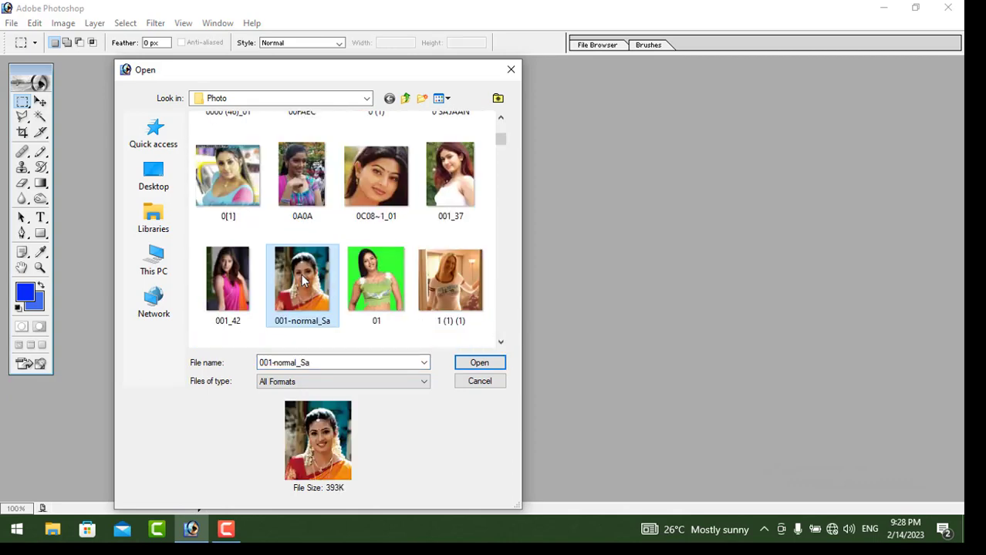
left_click(480, 363)
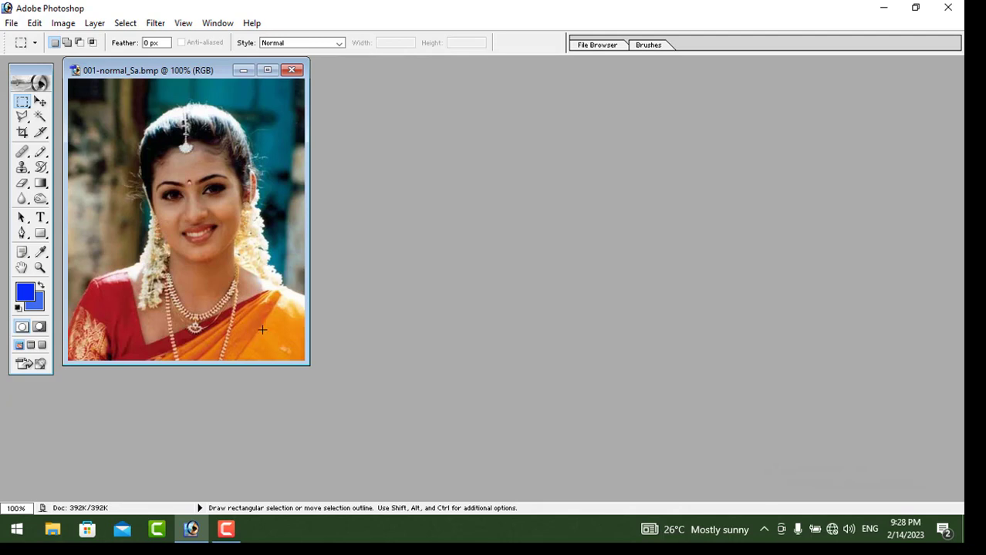
Create a new white A4 document, Untitled-1, at 300 pixels/inch in RGB Color
left_click(24, 105)
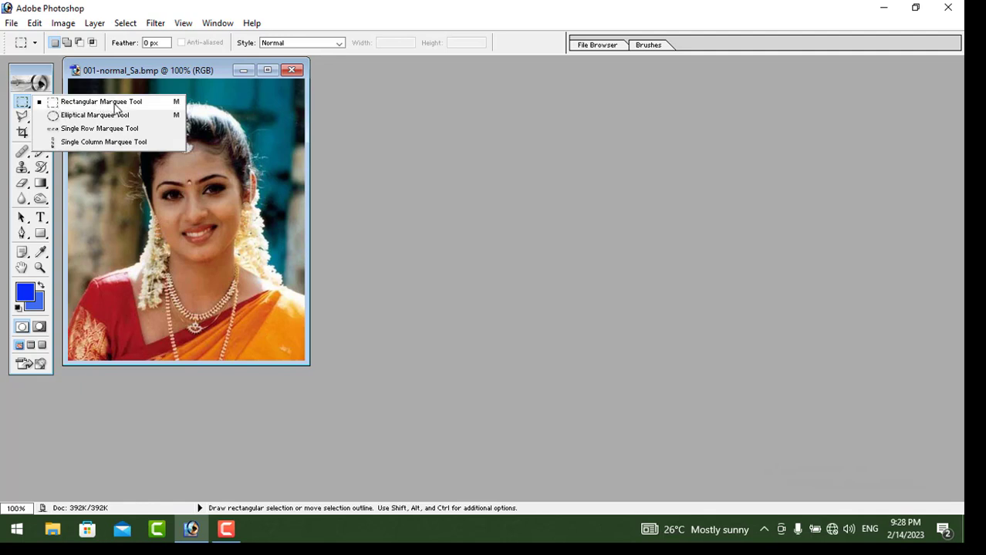
left_click(226, 130)
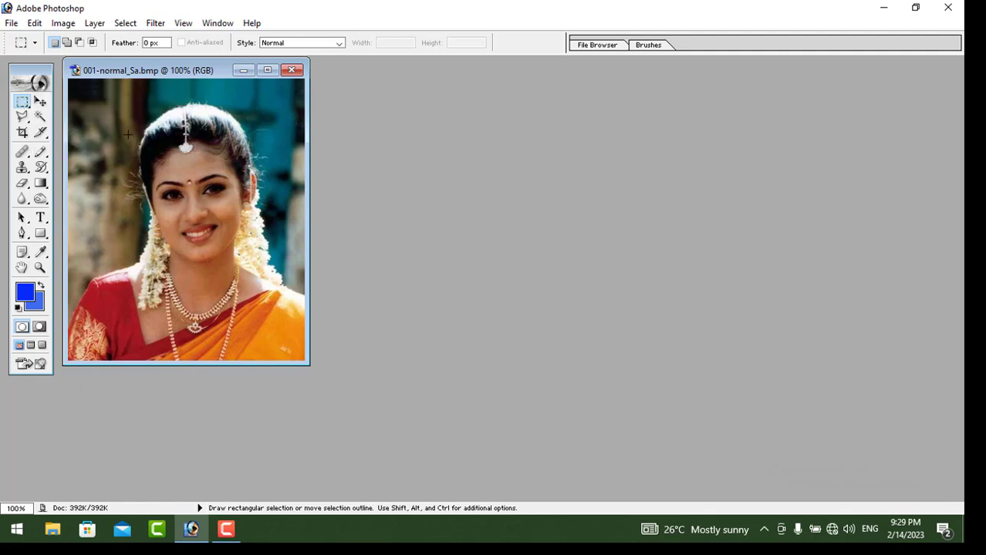
left_click(12, 23)
left_click(29, 38)
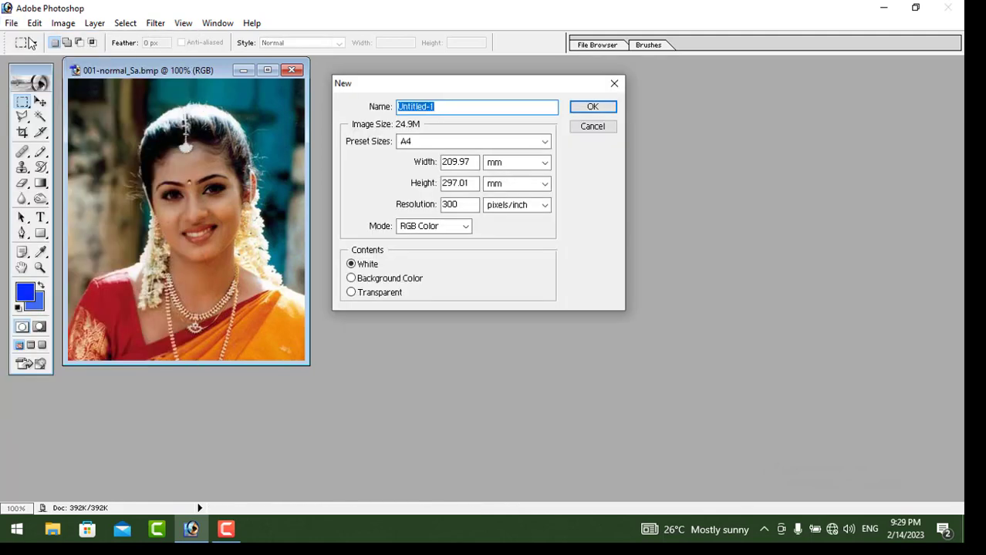
key("Escape")
left_click(11, 24)
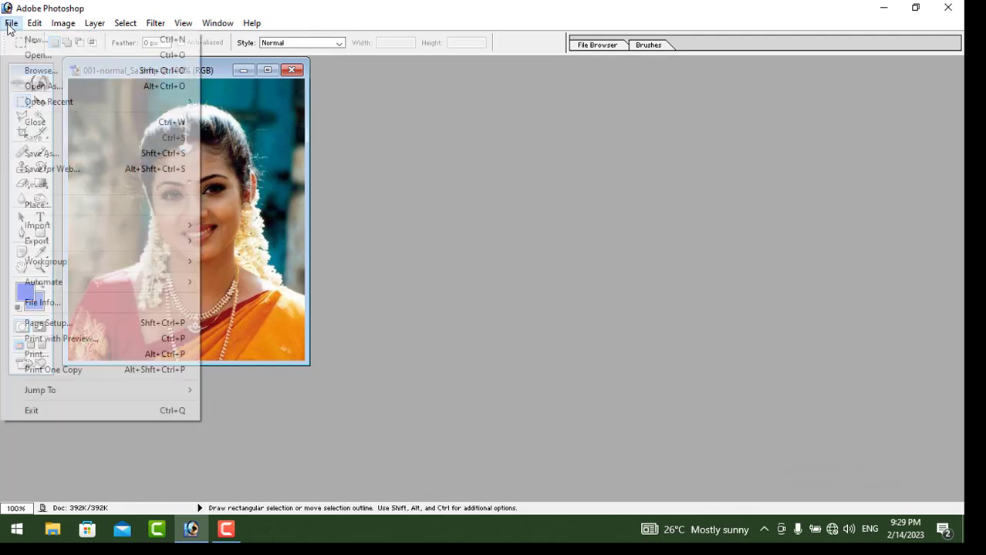
left_click(28, 38)
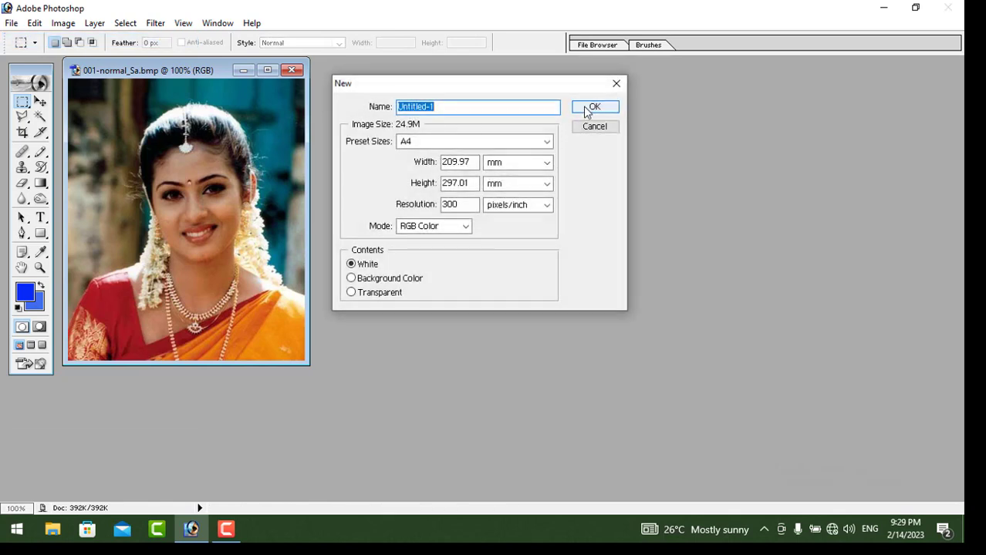
left_click(466, 226)
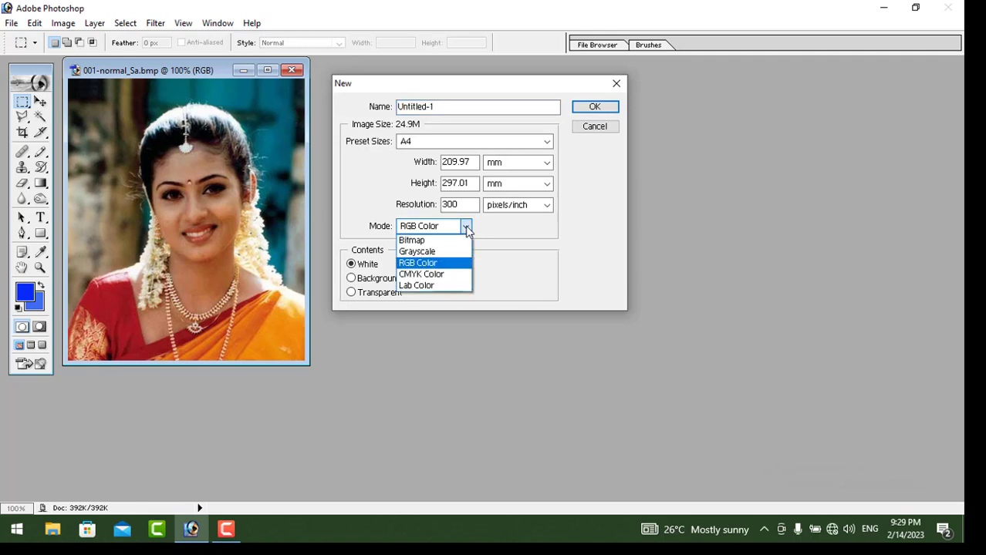
left_click(466, 226)
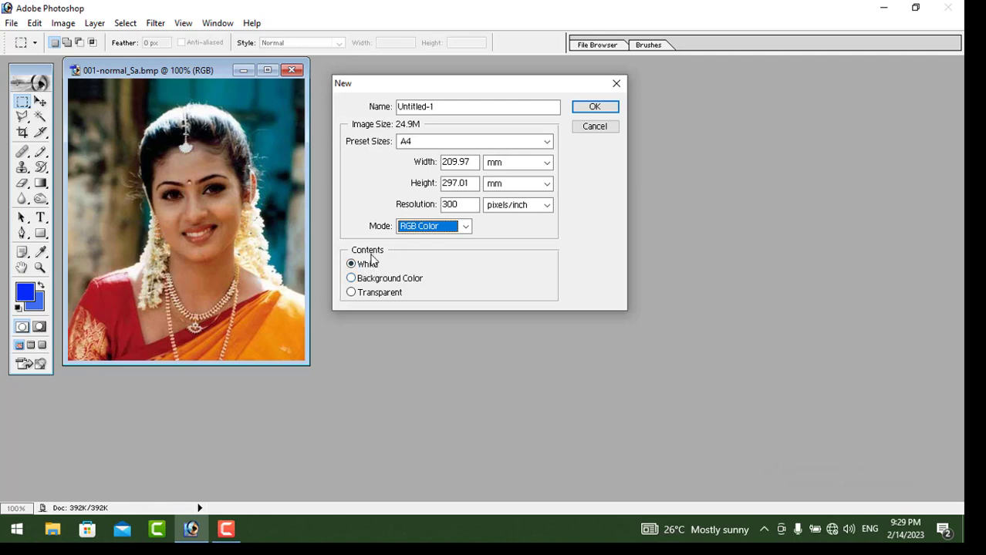
left_click(595, 107)
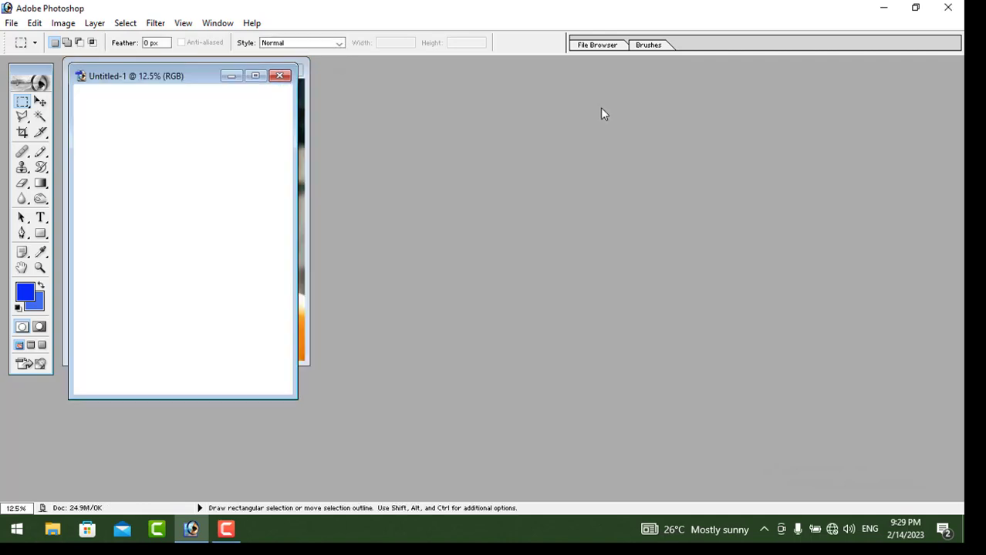
Move Untitled-1 right of the photo and marquee a rectangle around the face and shoulders
left_click_drag(266, 83, 560, 81)
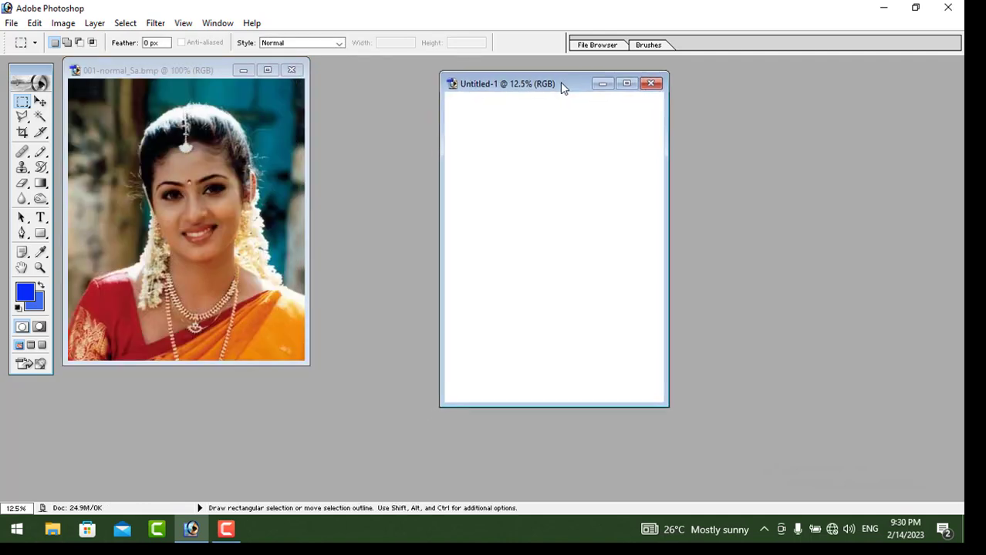
left_click(24, 105)
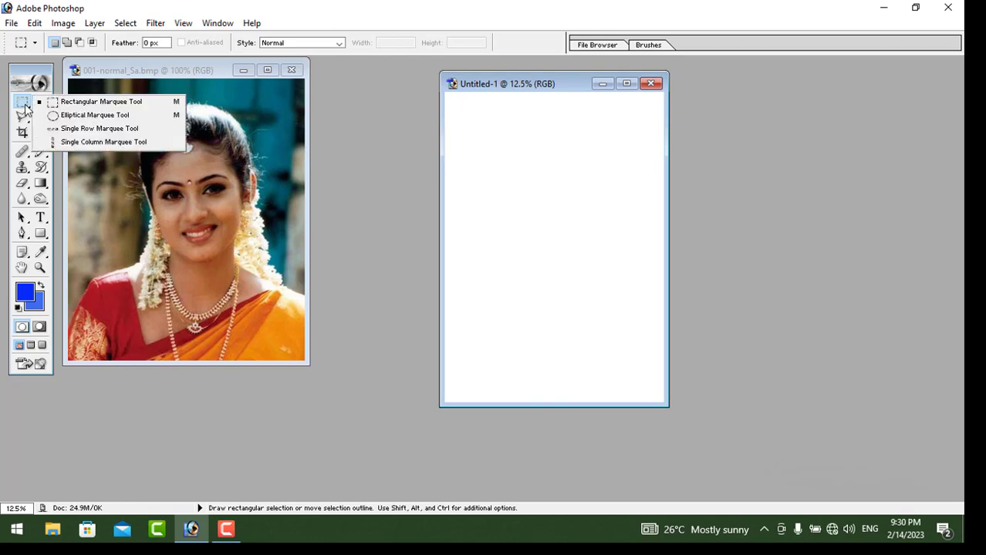
left_click(101, 106)
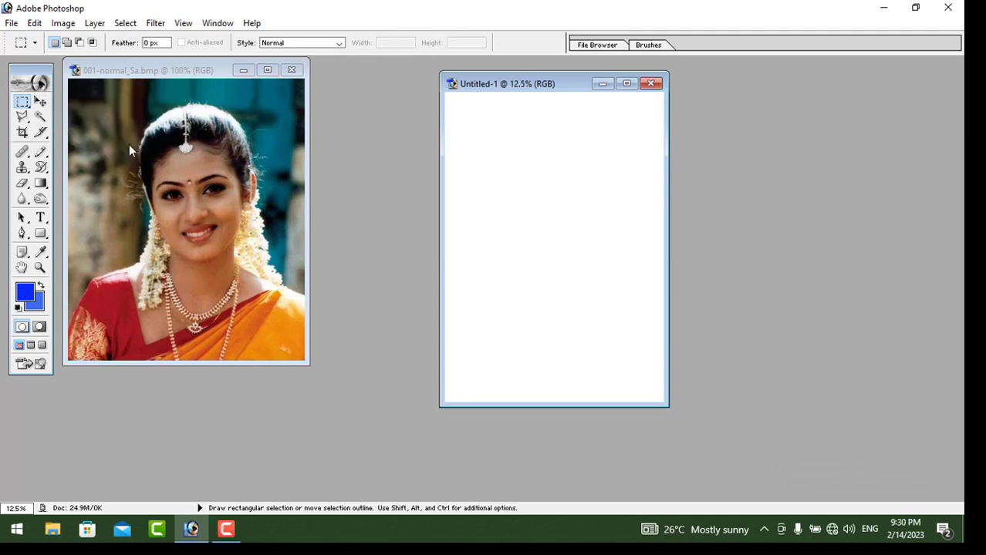
left_click(108, 107)
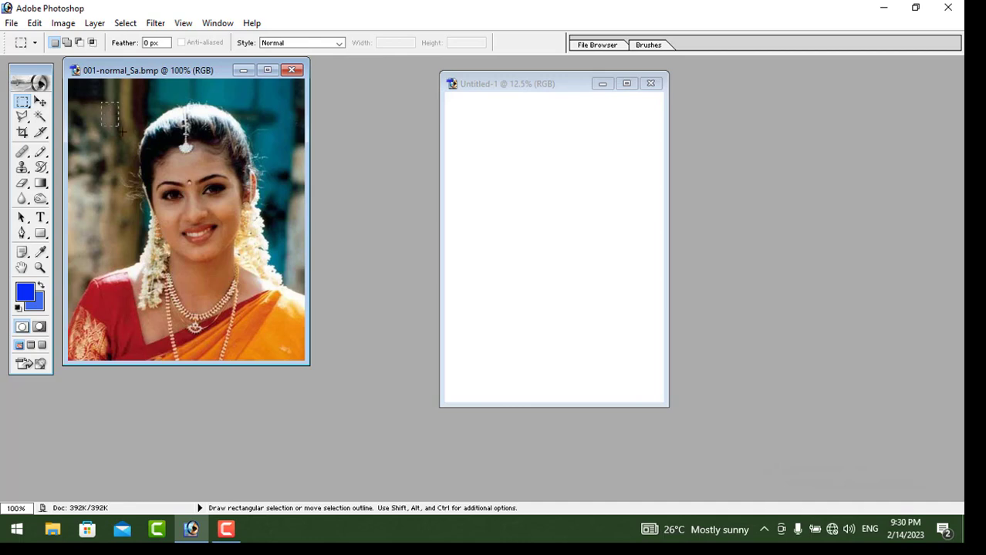
left_click_drag(121, 131, 283, 304)
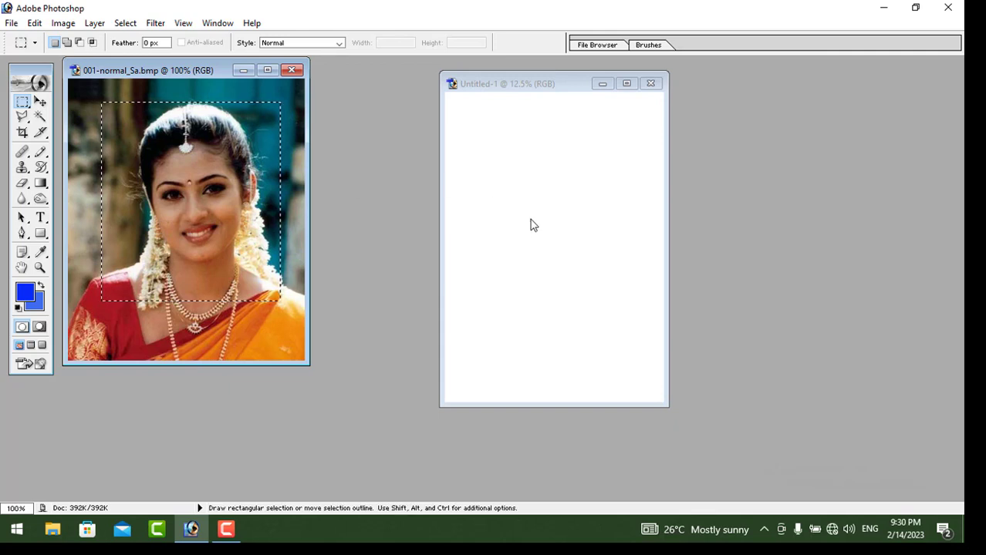
left_click(40, 103)
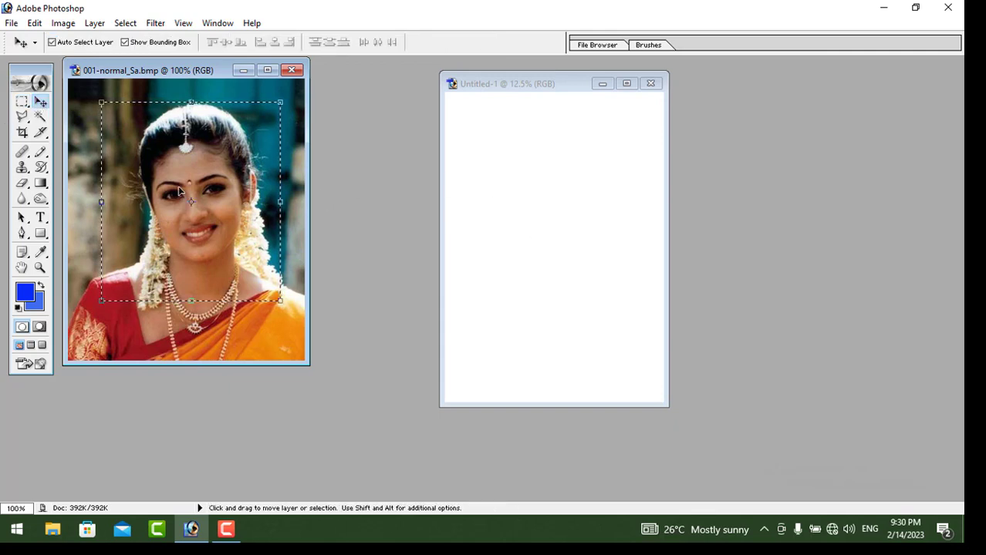
Drag the rectangular face selection into Untitled-1 as Layer 1, scaled to 241.7% × 346.5%
left_click_drag(206, 192, 502, 177)
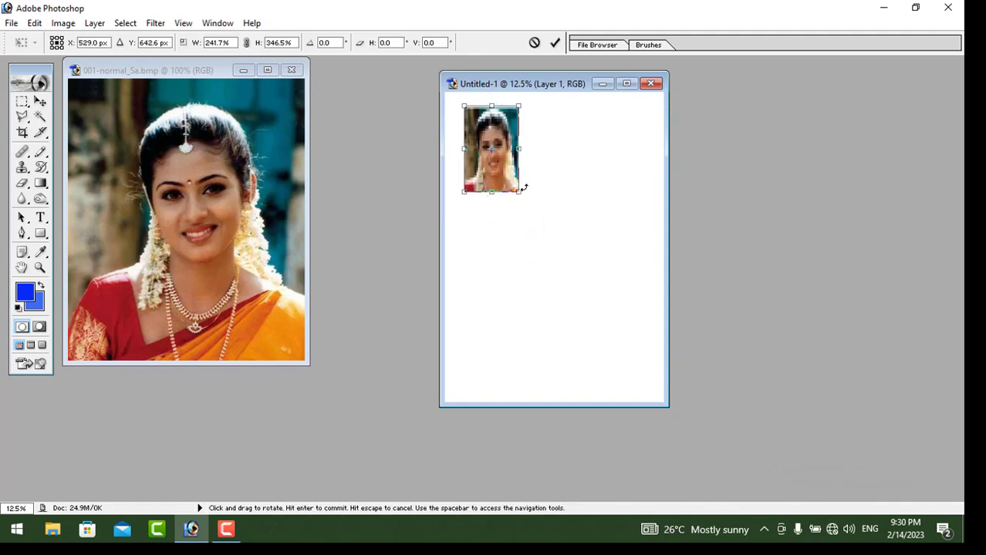
left_click(40, 101)
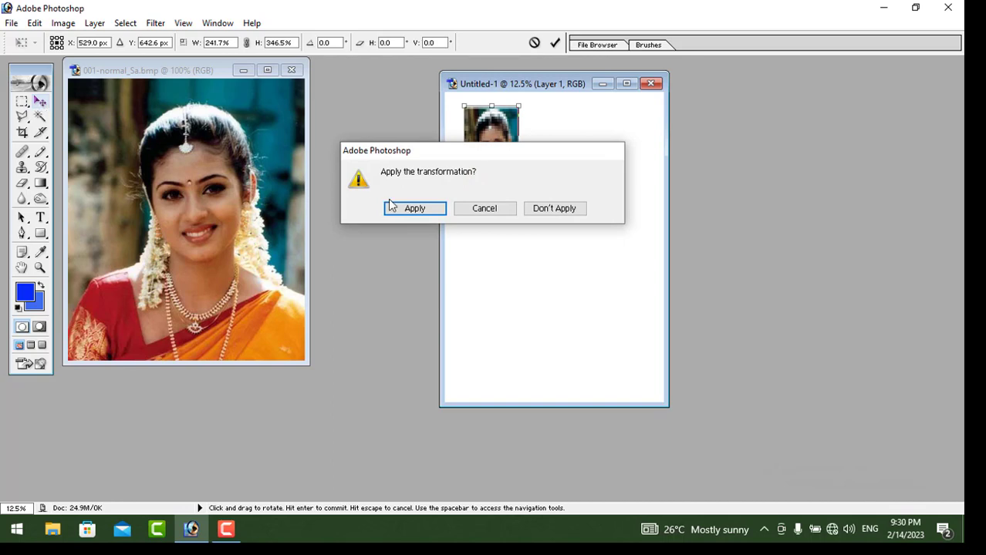
left_click(414, 208)
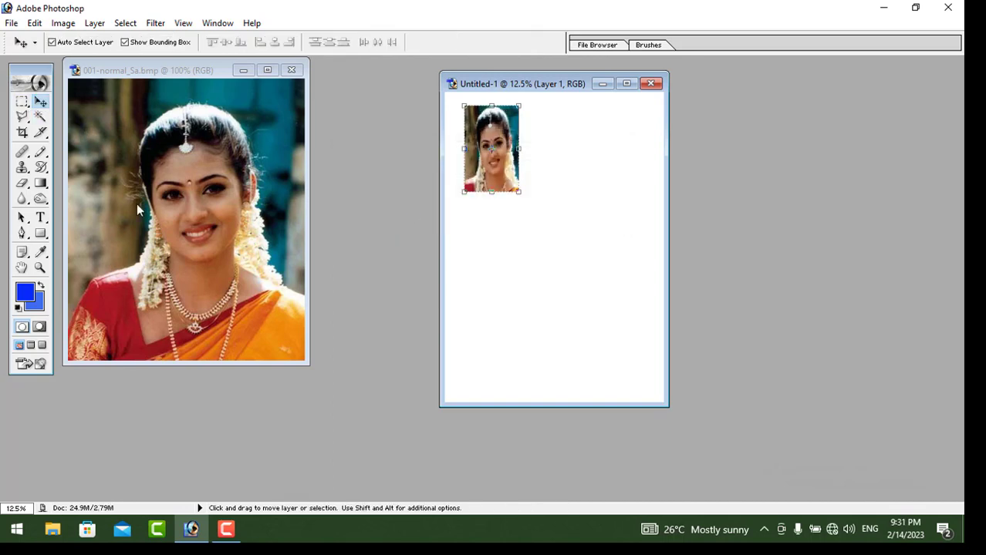
Switch to the Elliptical Marquee, deselect the rectangle, and draw an oval around the face
left_click(22, 103)
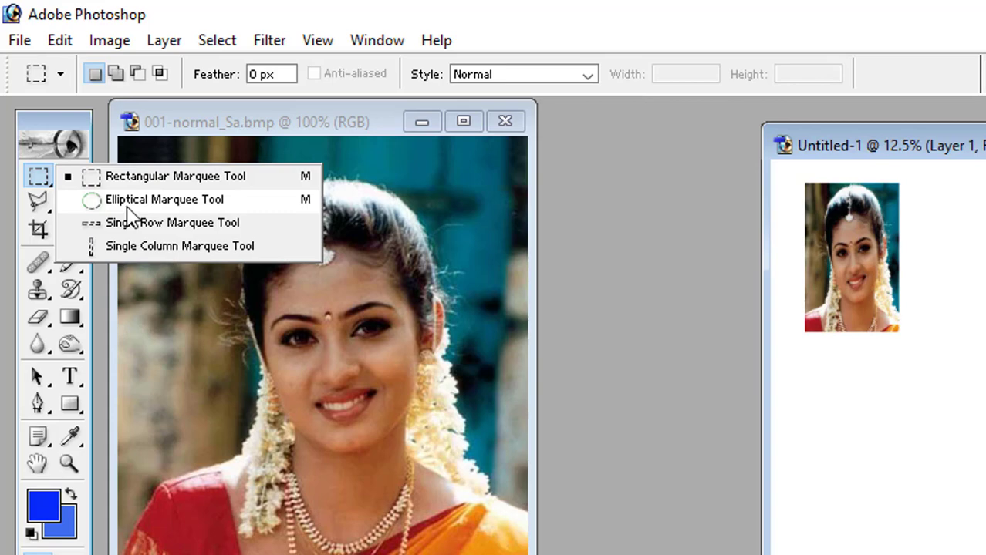
left_click(128, 202)
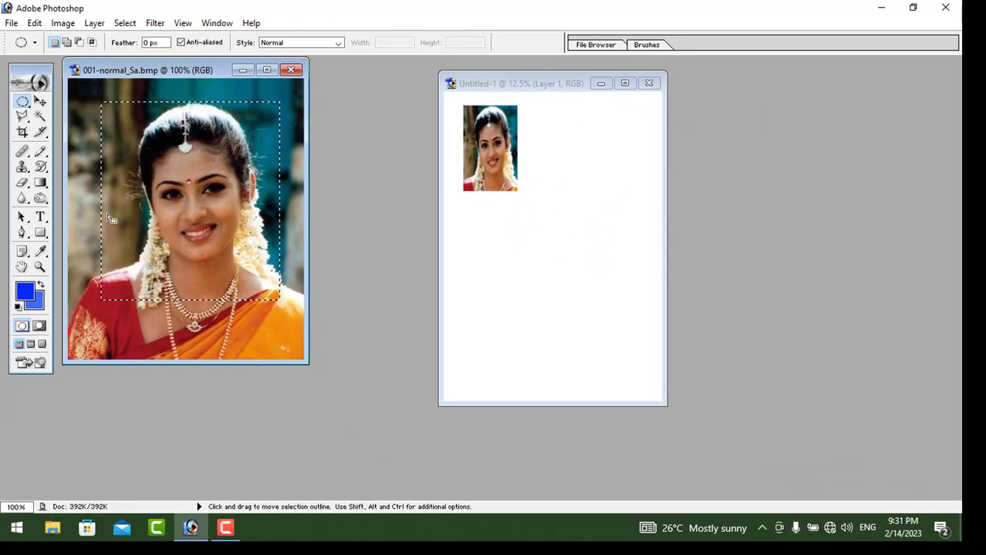
right_click(143, 150)
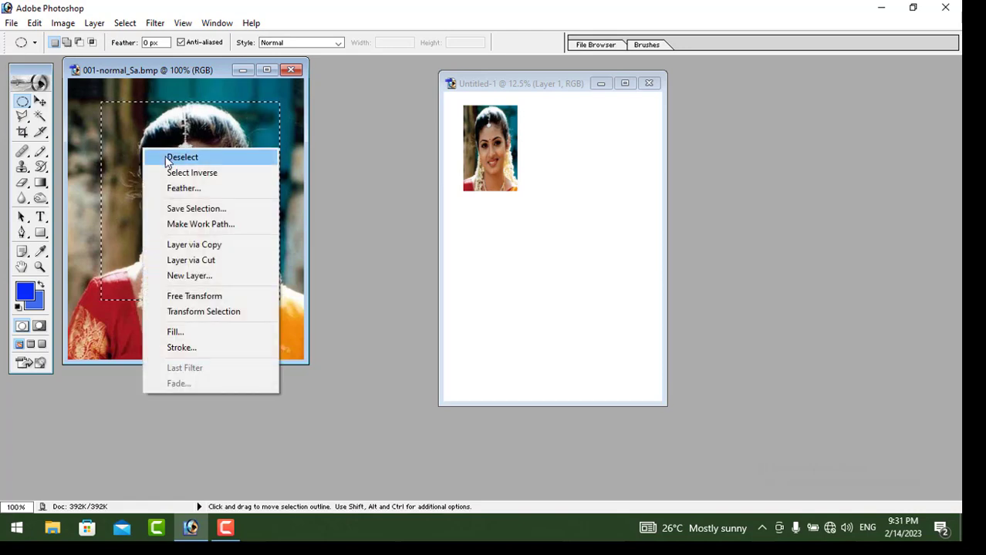
left_click(168, 158)
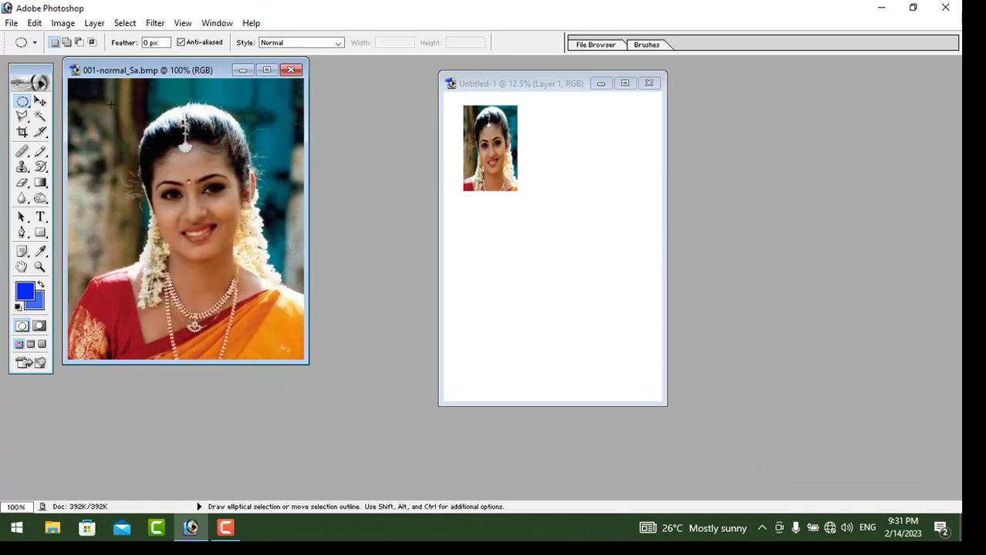
left_click_drag(168, 174, 273, 303)
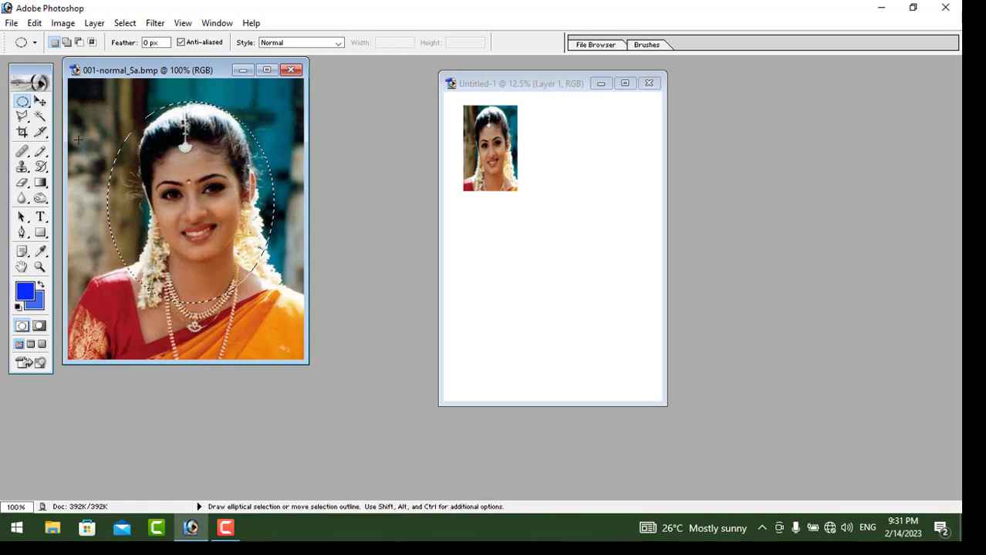
left_click(41, 103)
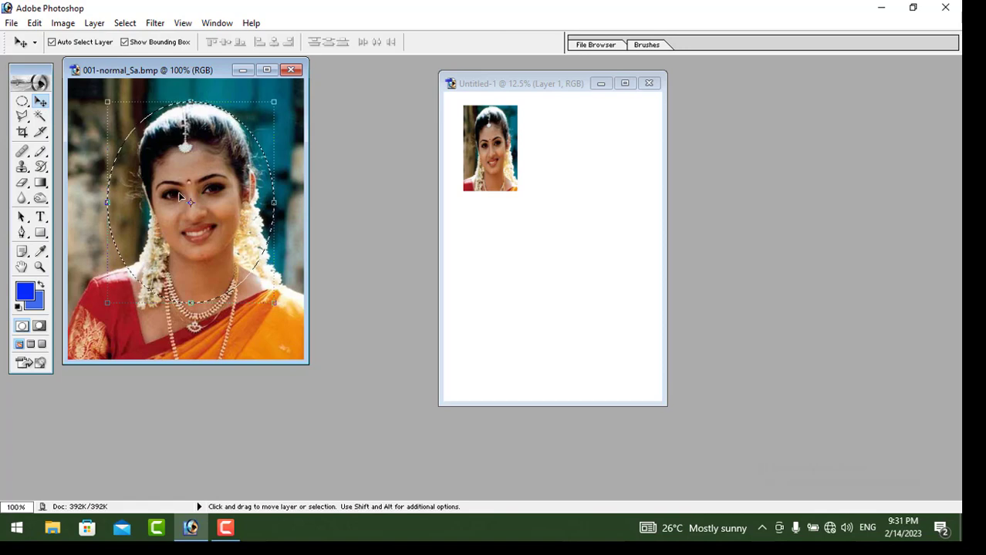
Drag the oval face cutout into Untitled-1 as Layer 2 and apply its enlargement
left_click_drag(179, 196, 581, 174)
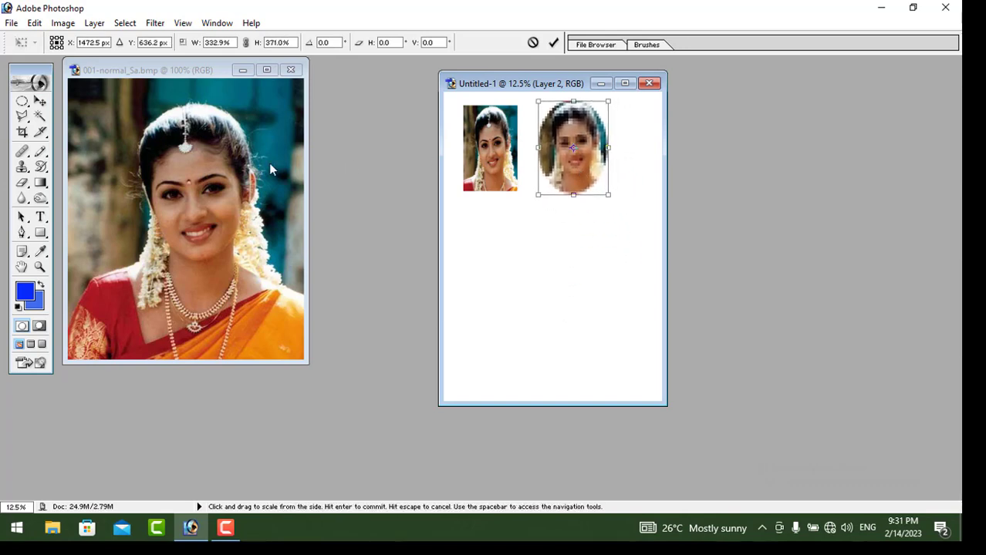
left_click(40, 102)
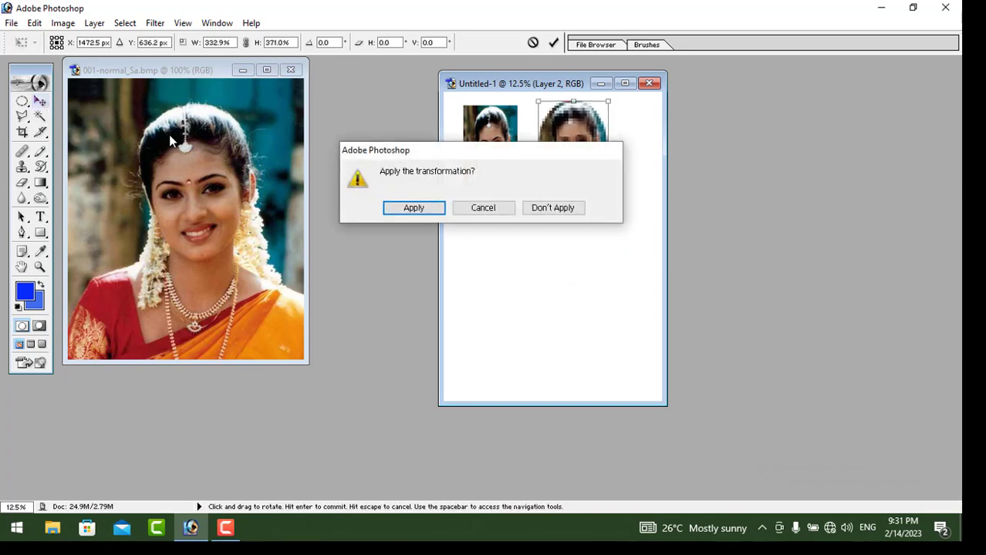
left_click(417, 210)
left_click(22, 101)
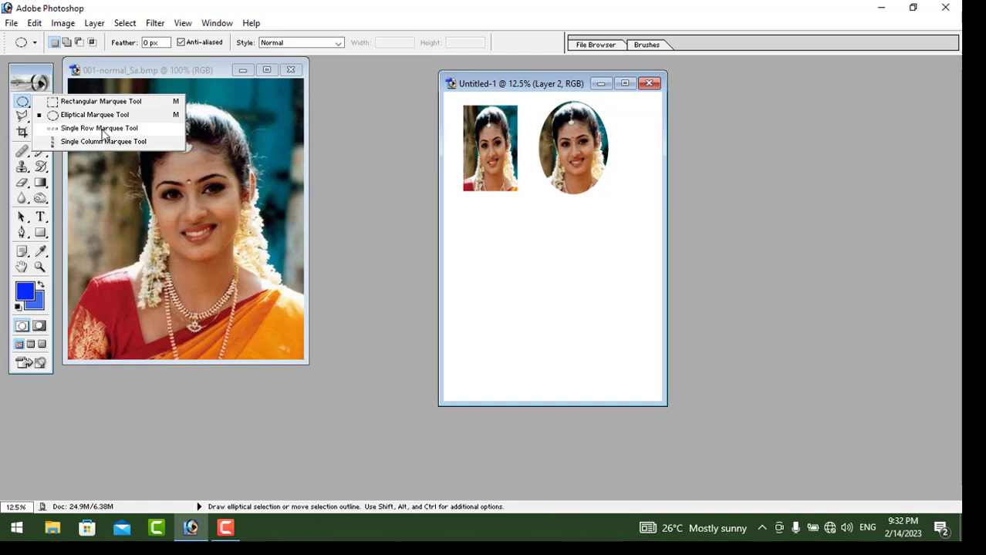
left_click(253, 189)
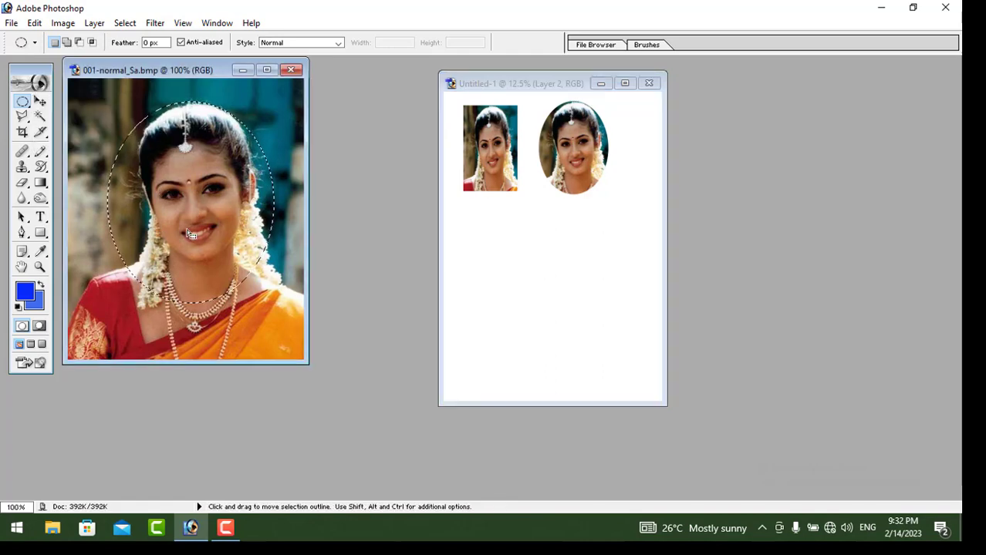
Deselect the oval and make a Single Row Marquee selection across the neck
right_click(172, 182)
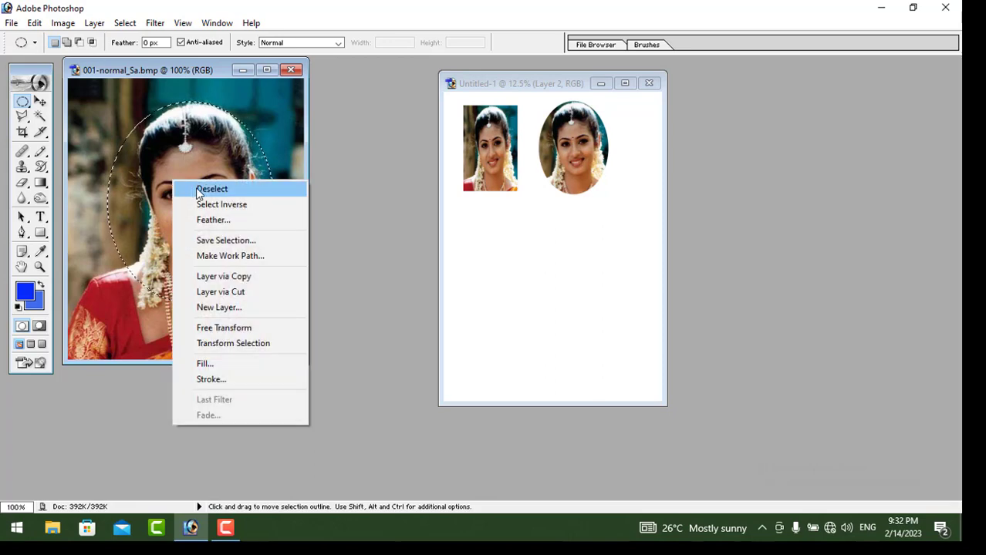
left_click(208, 189)
left_click(22, 105)
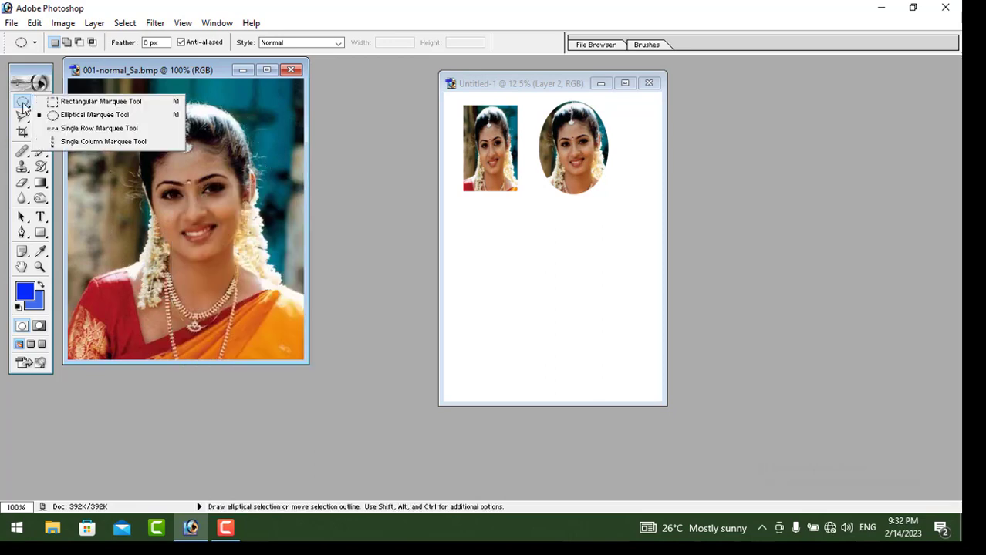
left_click(85, 129)
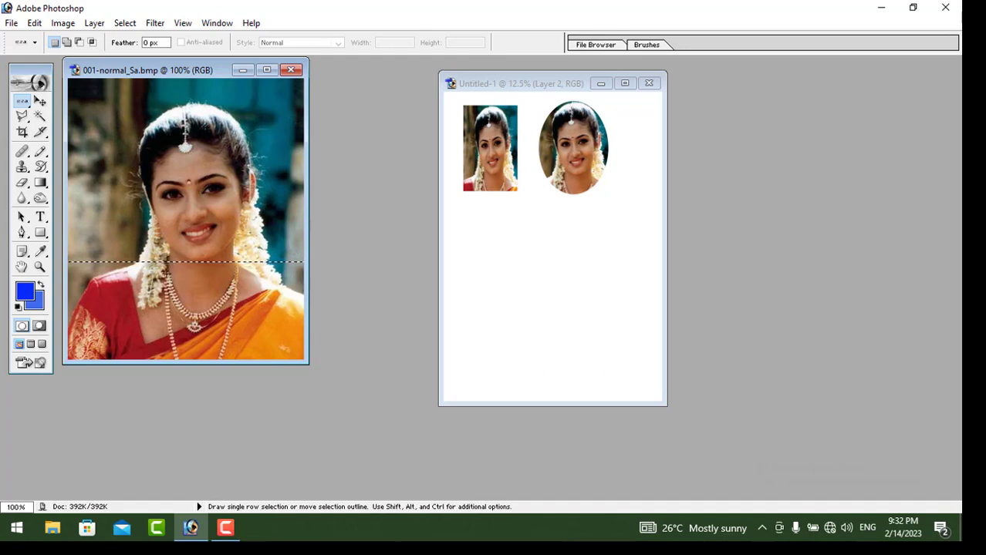
left_click(41, 101)
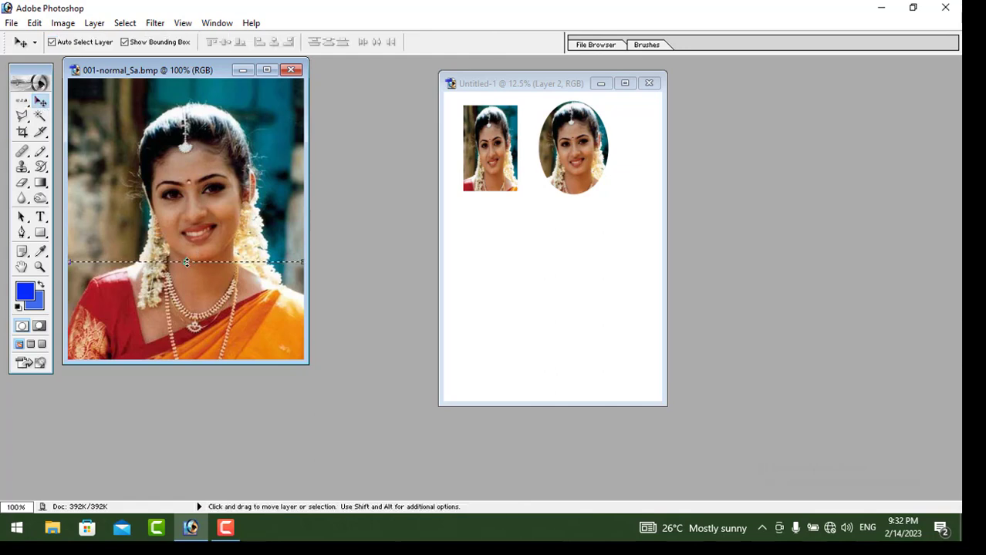
Free-transform the neck row with Ctrl+T, stretching it into a tall band and narrowing its sides
left_click(187, 262)
key("ctrl+t")
left_click_drag(186, 264, 186, 334)
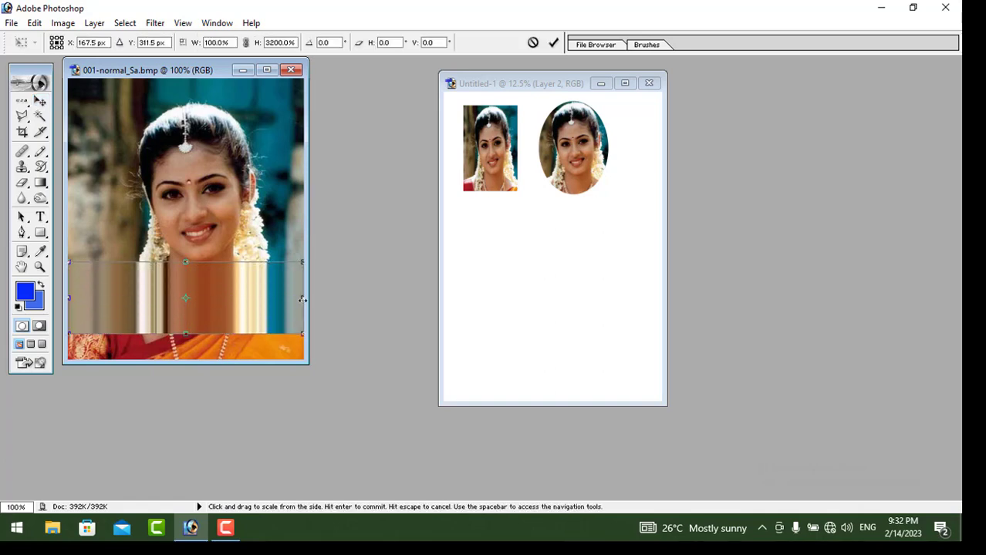
left_click_drag(302, 299, 237, 298)
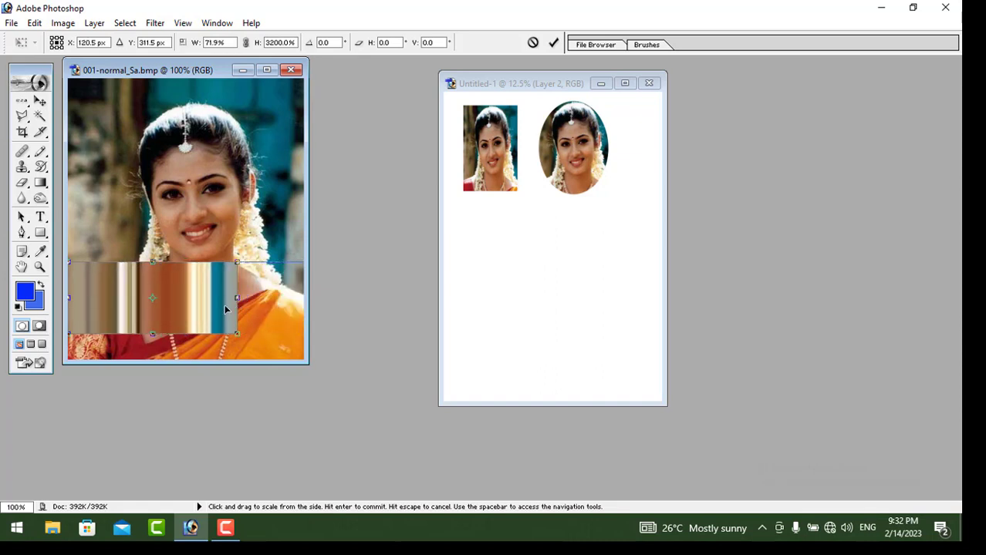
left_click_drag(69, 299, 200, 264)
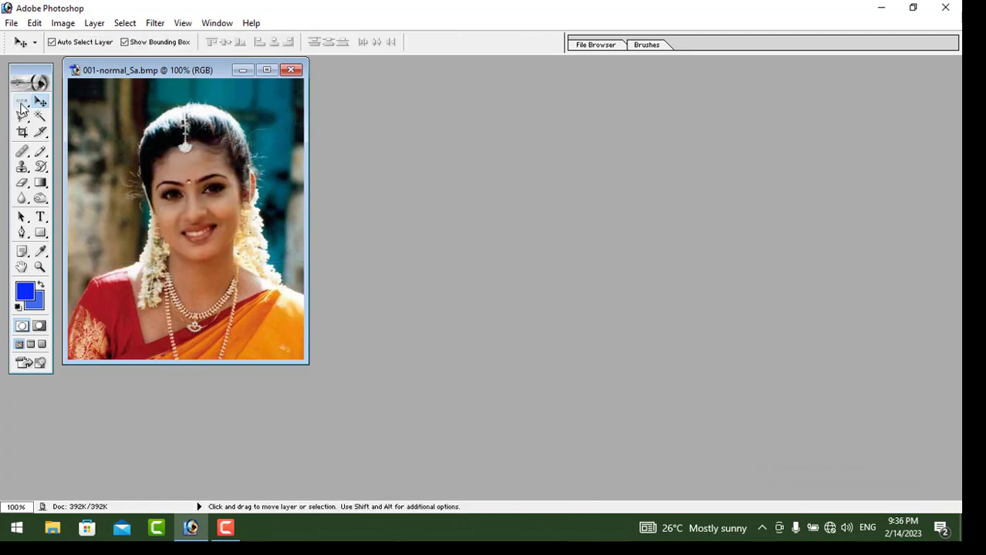
Select a one-pixel Single Column Marquee down the centre of the face
left_click(21, 108)
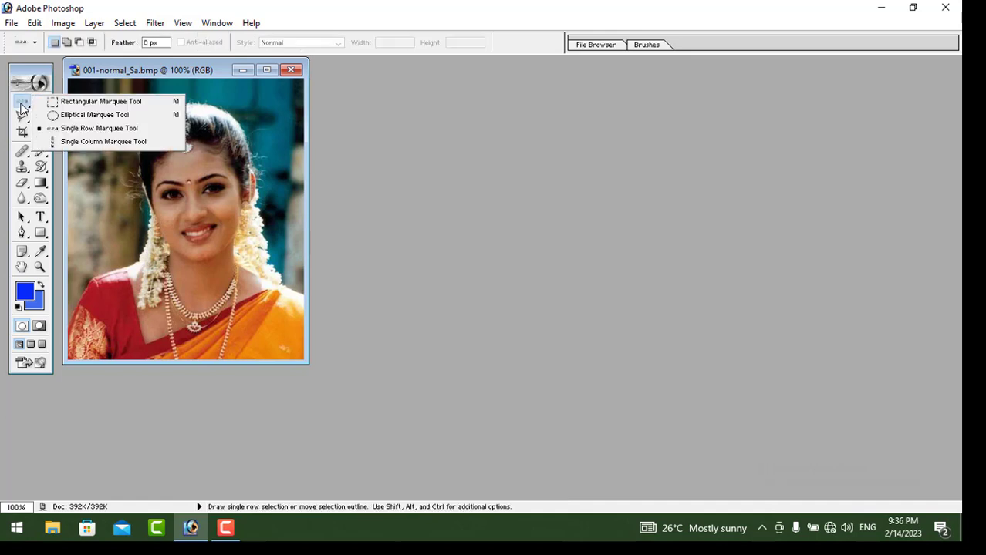
left_click(109, 144)
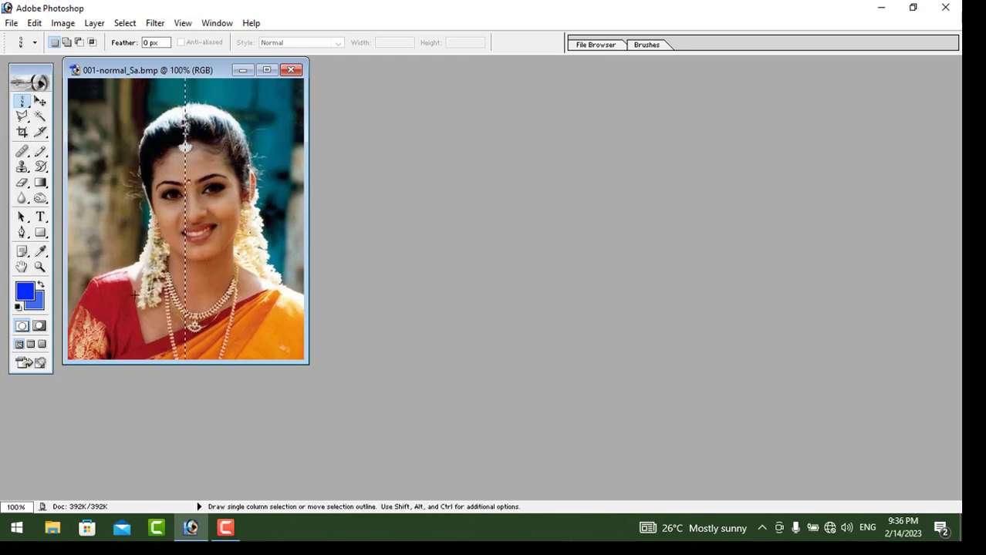
left_click(42, 104)
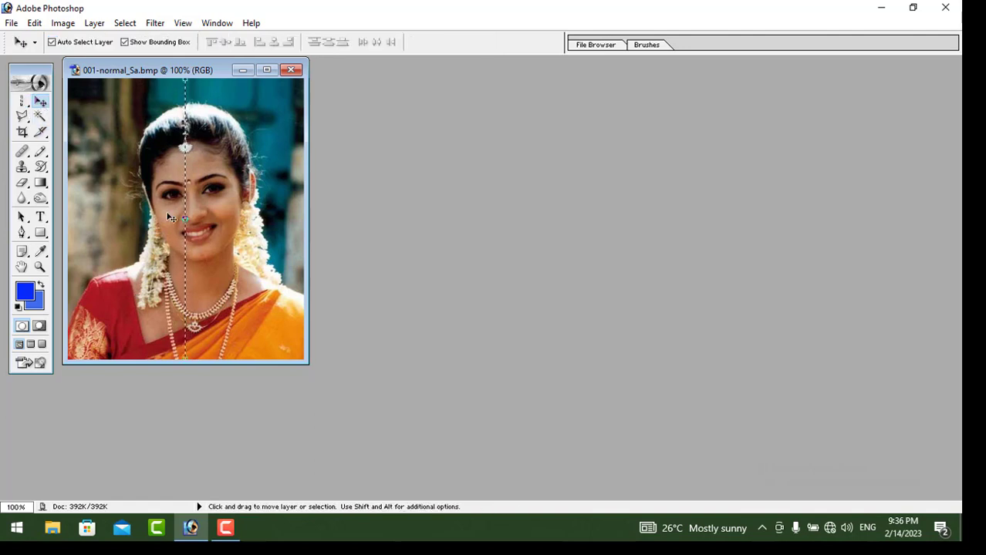
Stretch the pixel column into a striped patch spanning the photo's full width and height
left_click_drag(186, 219, 237, 221)
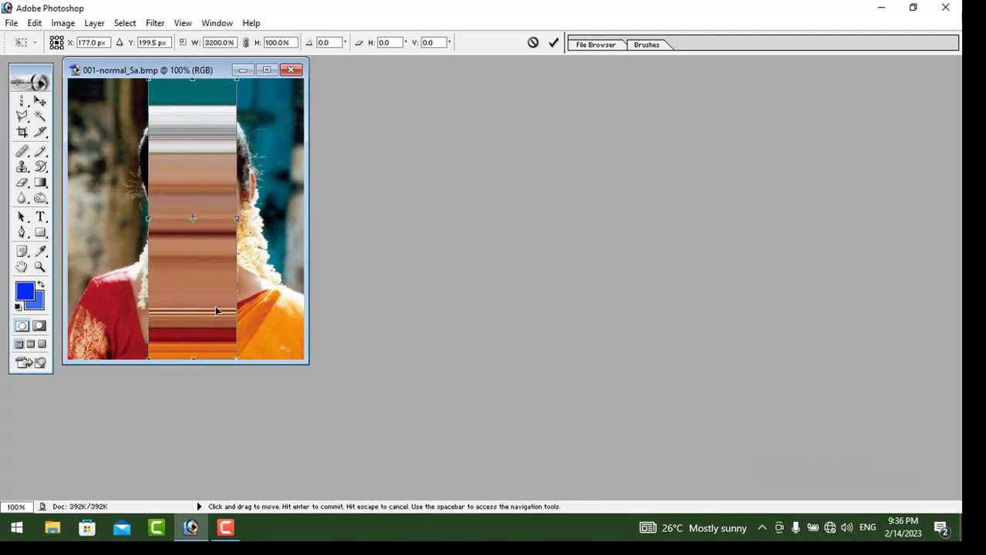
left_click_drag(192, 362, 192, 263)
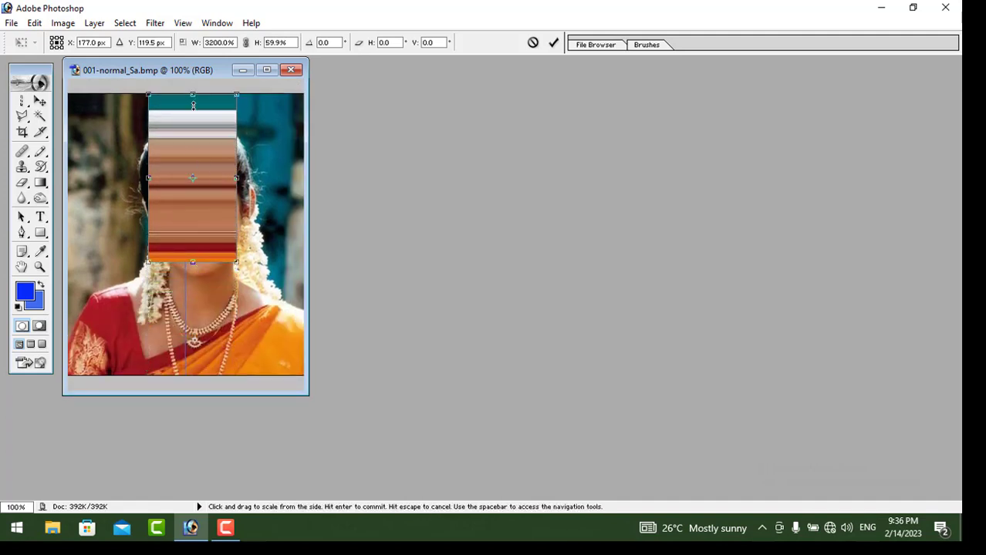
left_click_drag(193, 104, 194, 144)
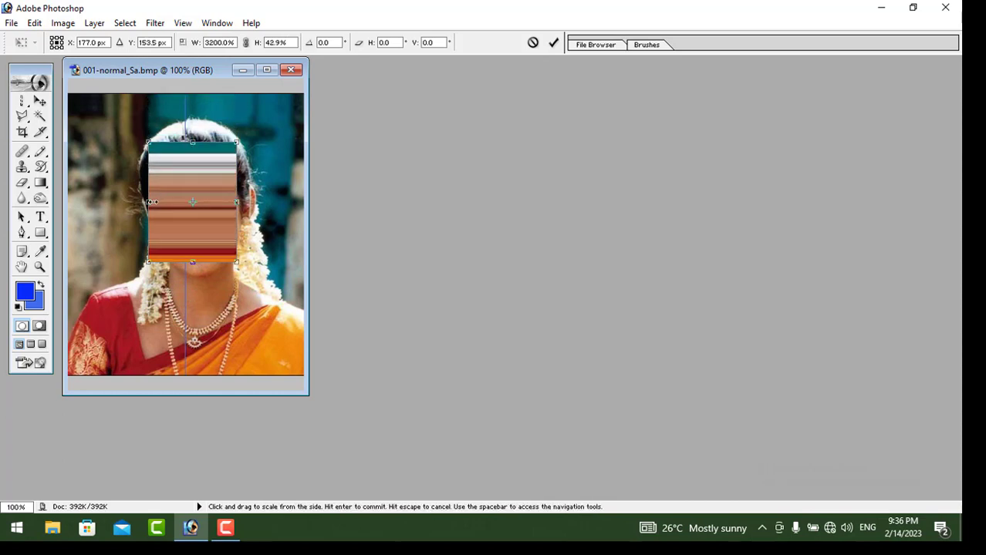
left_click_drag(150, 202, 68, 202)
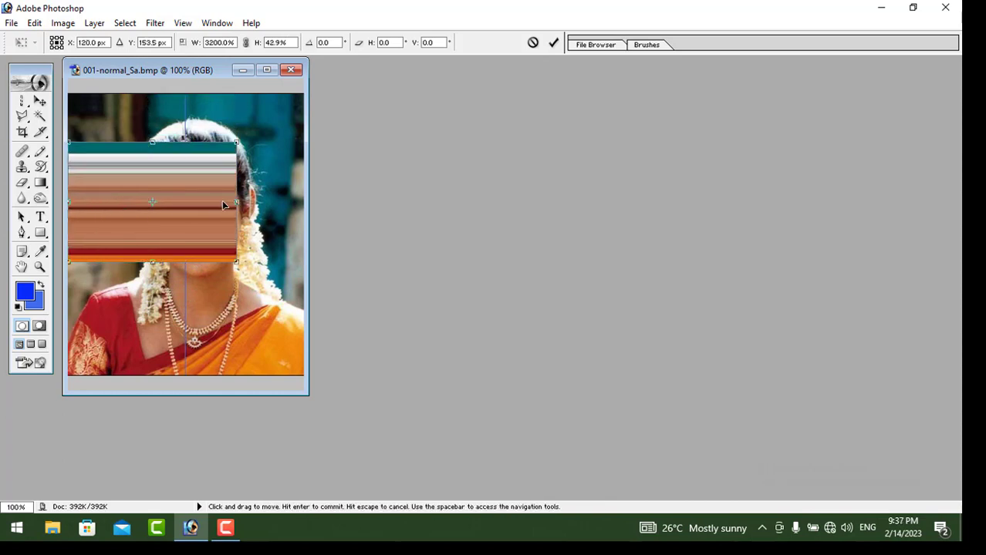
left_click_drag(239, 201, 303, 201)
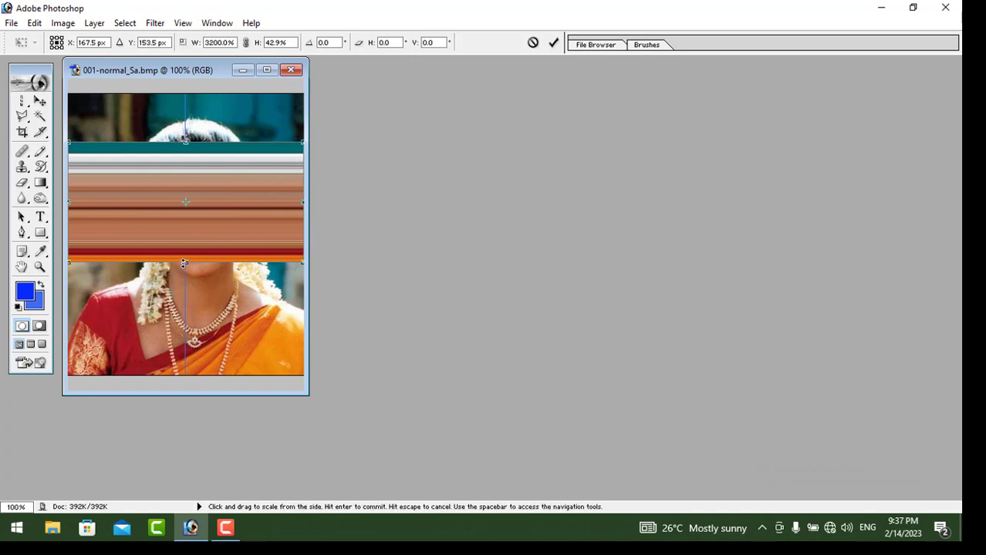
left_click_drag(186, 262, 185, 375)
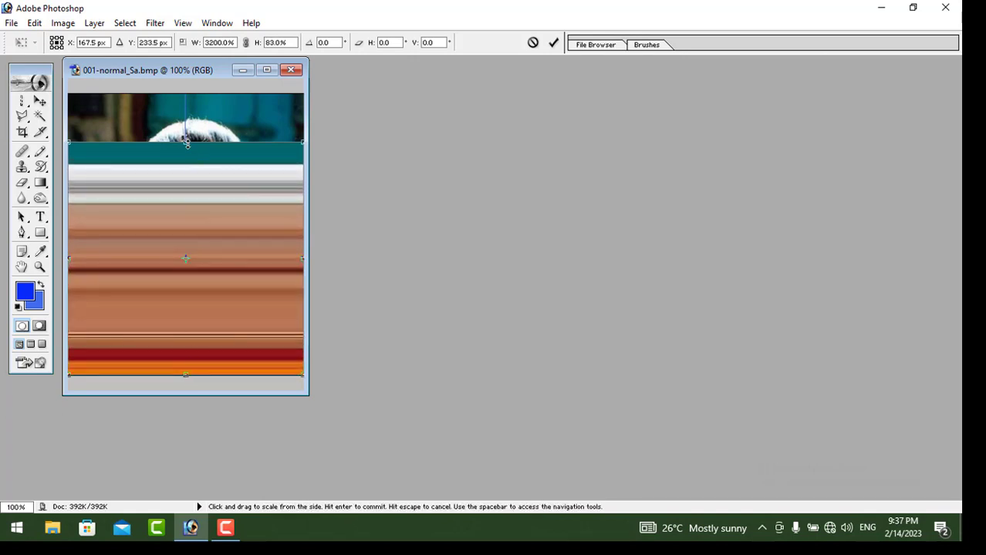
left_click_drag(186, 141, 186, 94)
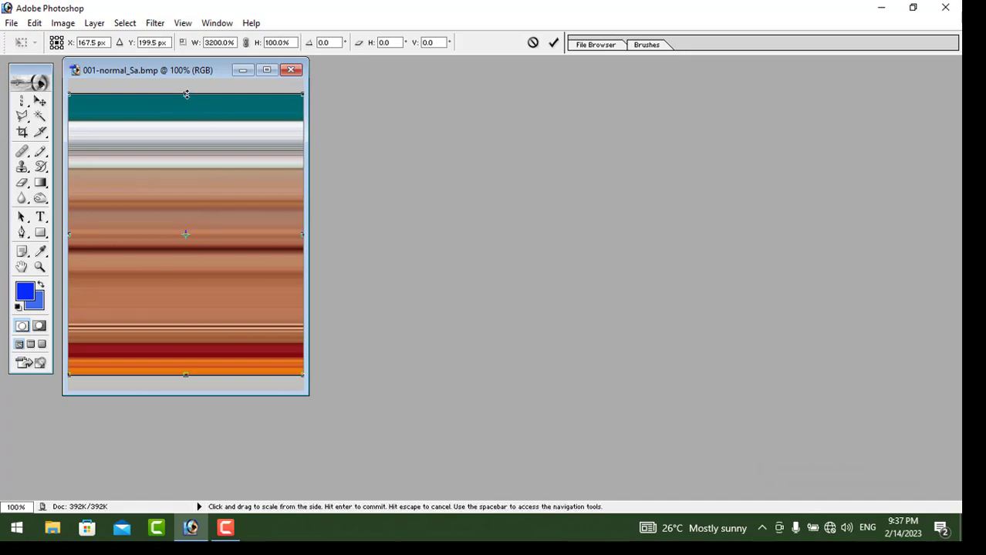
Trim the striped patch's top, sides and bottom so it covers only the face, then prompt Apply
left_click_drag(186, 94, 205, 155)
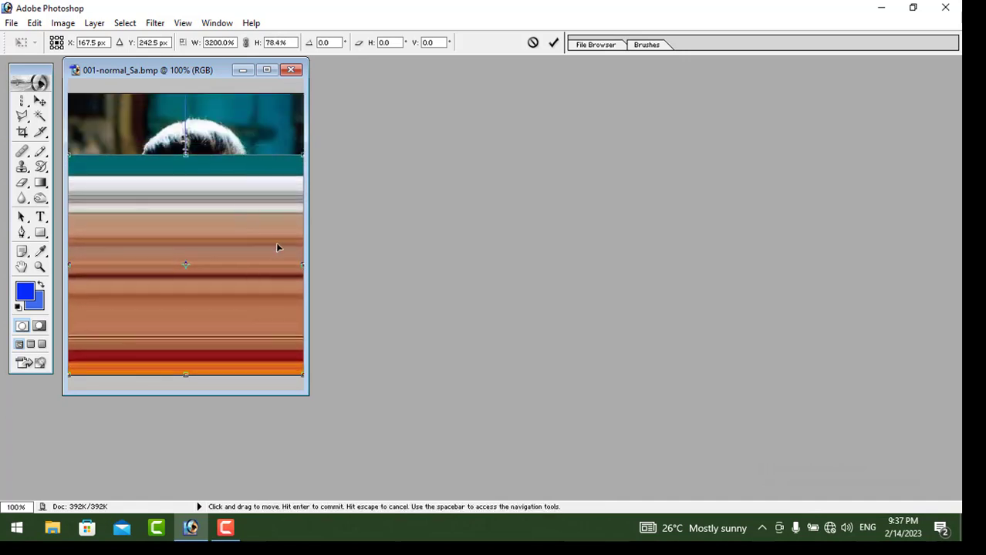
left_click_drag(303, 265, 238, 265)
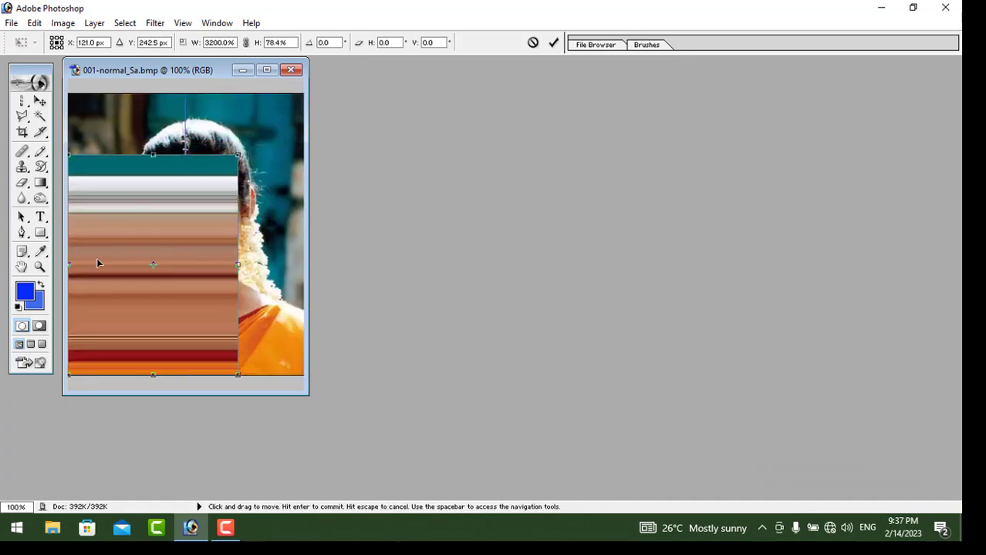
left_click_drag(76, 266, 154, 266)
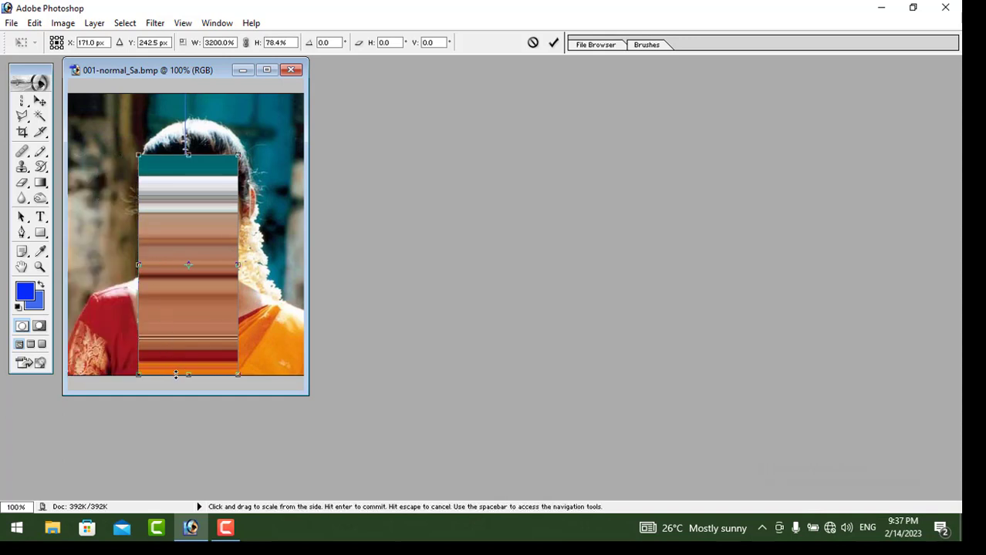
left_click_drag(189, 376, 198, 279)
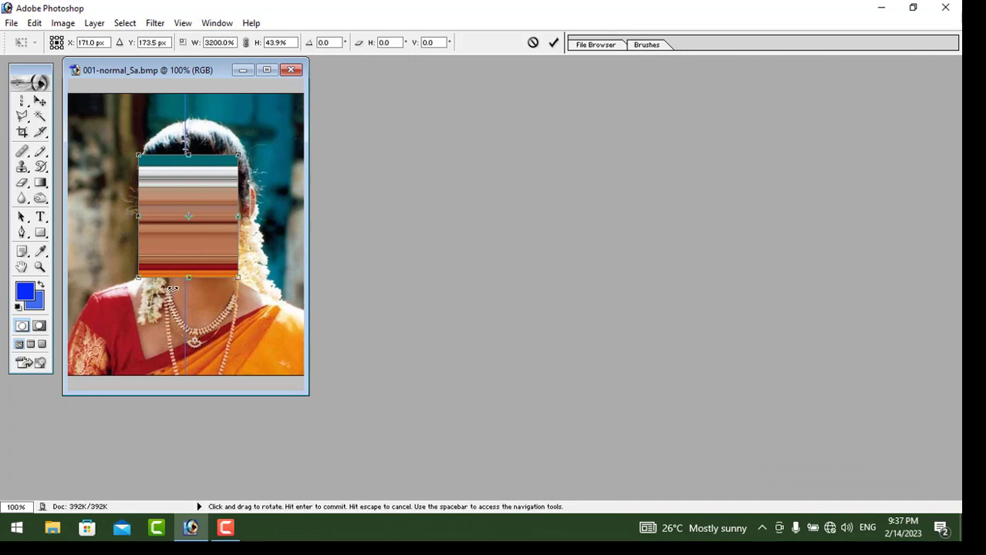
left_click(22, 100)
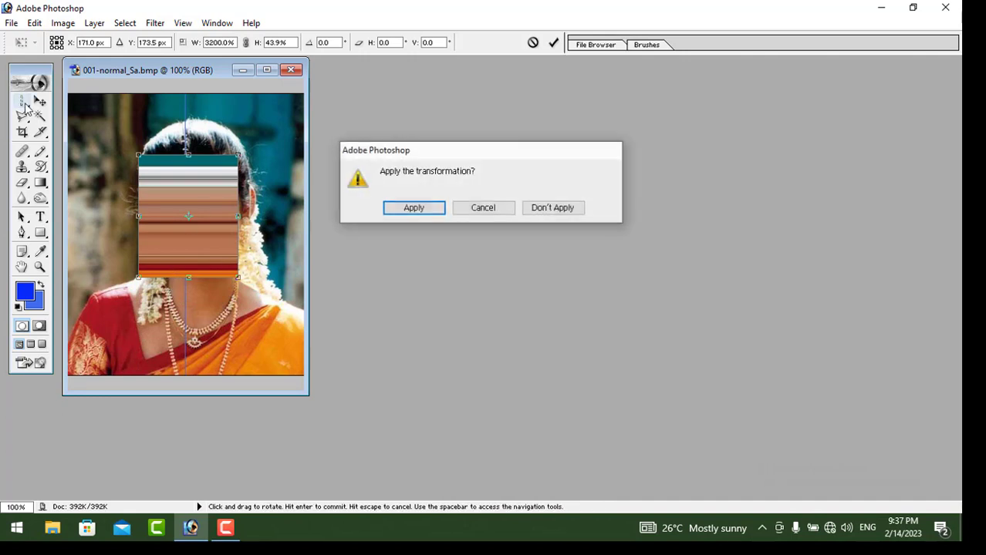
Apply the striped face-covering patch, then close the photo without saving changes
left_click(414, 209)
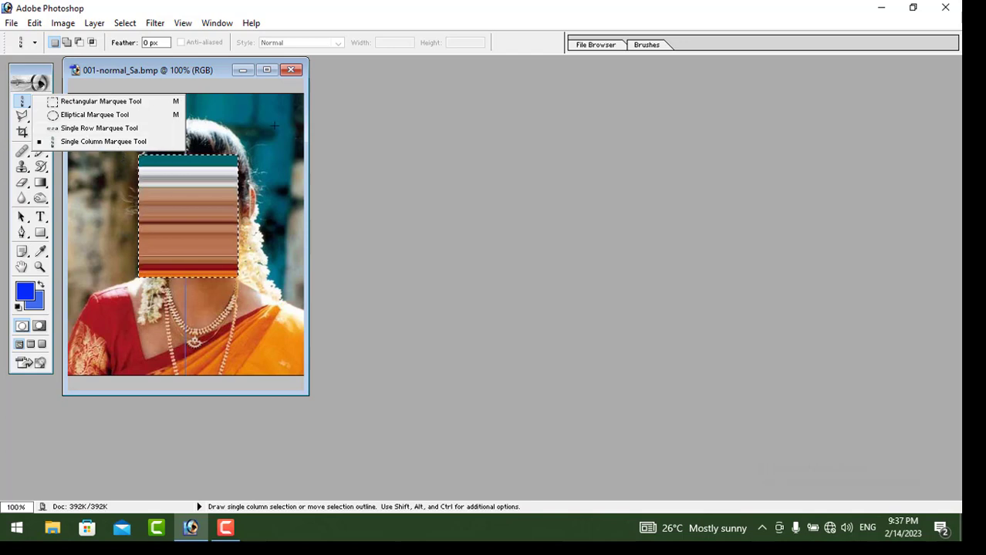
left_click(274, 96)
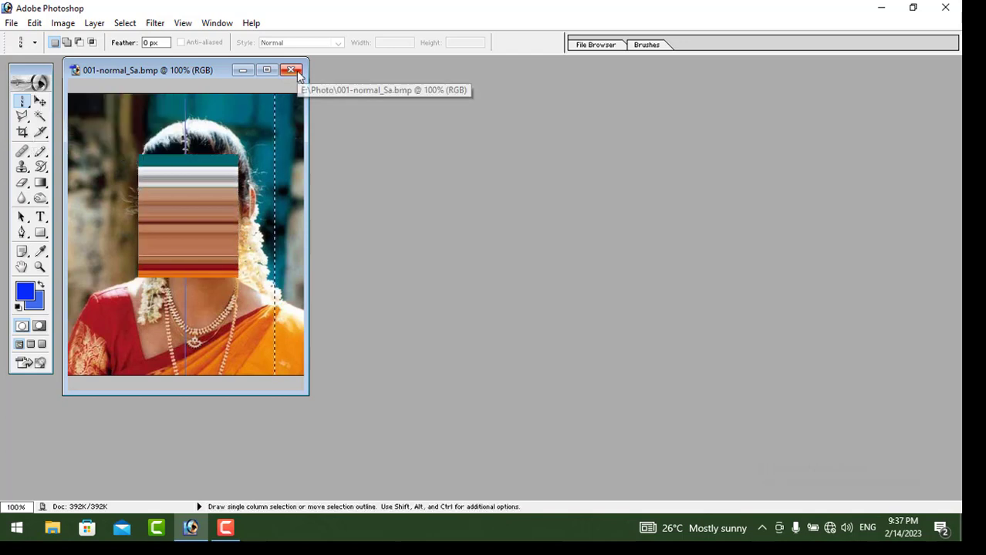
left_click(293, 71)
left_click(460, 210)
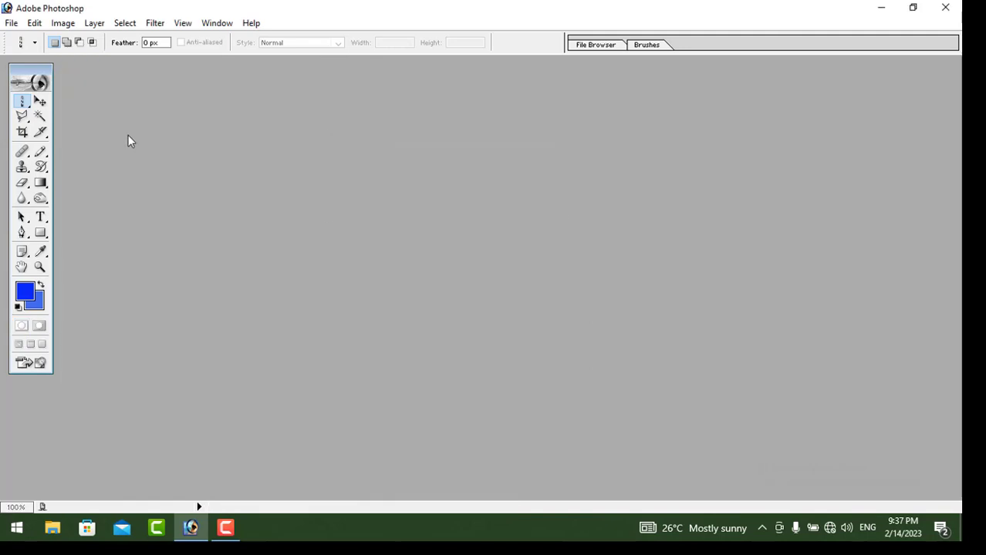
left_click(11, 22)
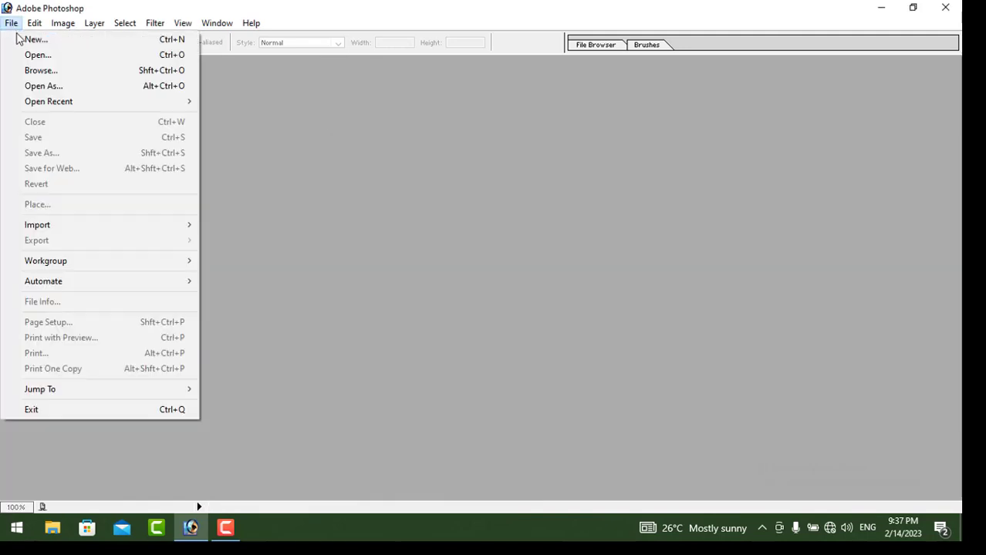
Create a new document from the 1024 x 768 preset at 72 pixels/inch with white contents
left_click(23, 40)
left_click(472, 141)
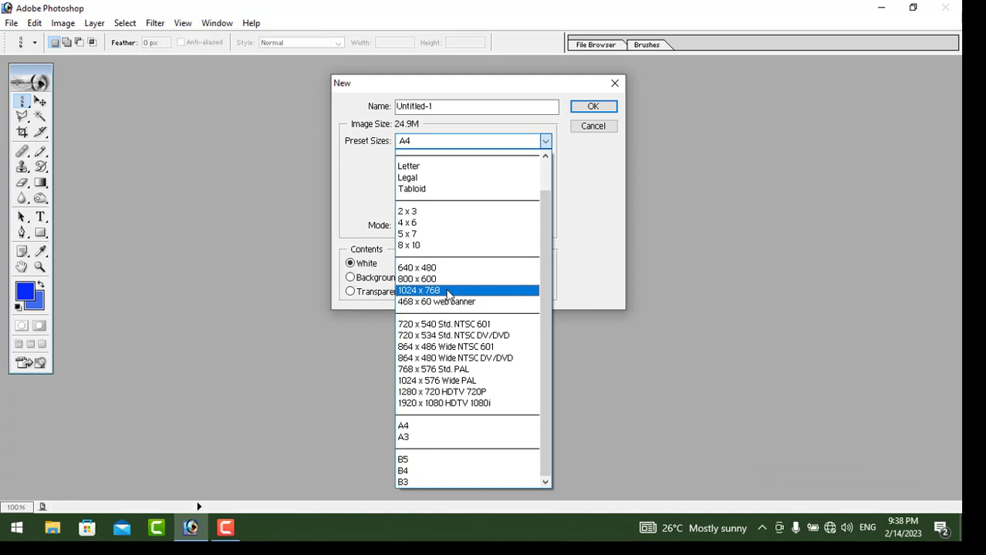
left_click(448, 291)
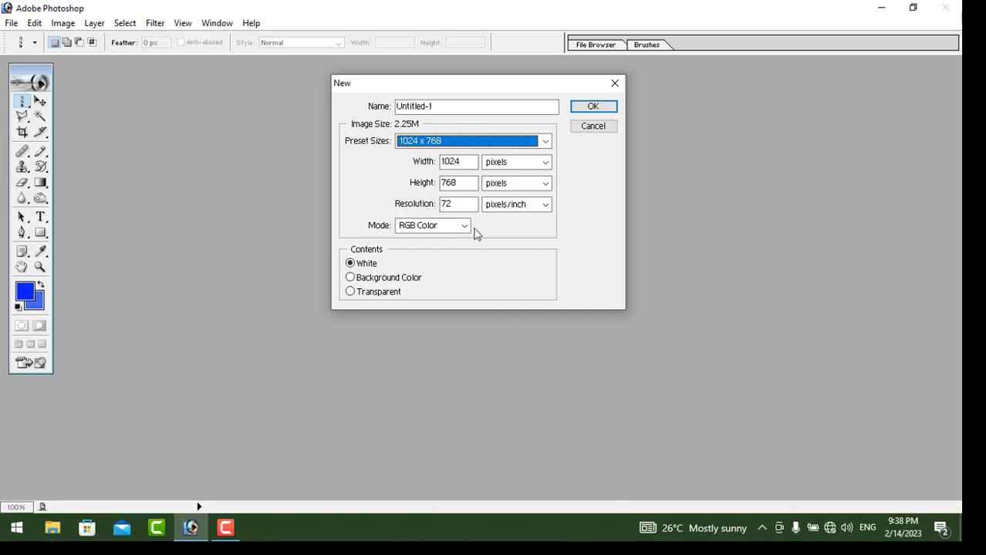
left_click(597, 109)
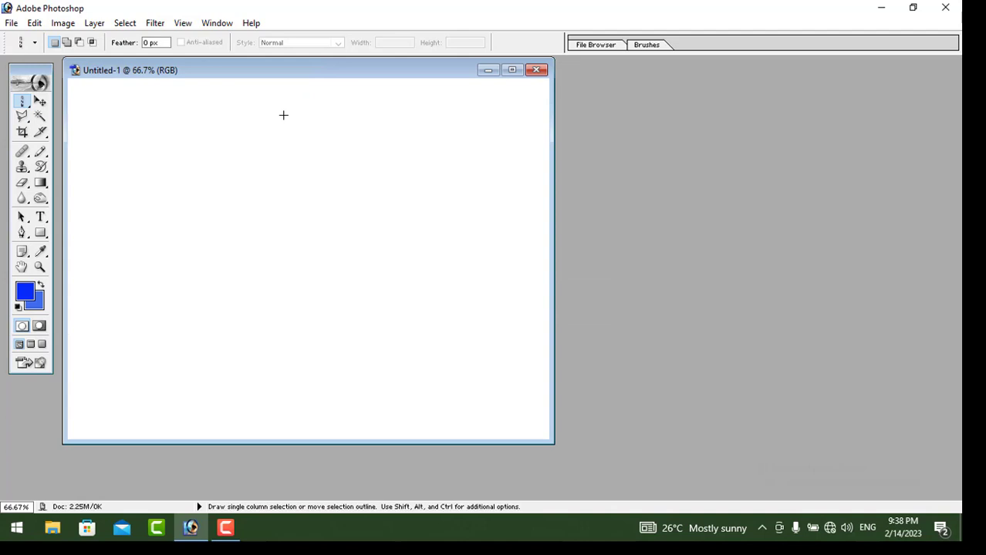
With the Single Row Marquee Tool, select a one-pixel row about a quarter down the canvas
left_click_drag(242, 71, 379, 85)
left_click(22, 101)
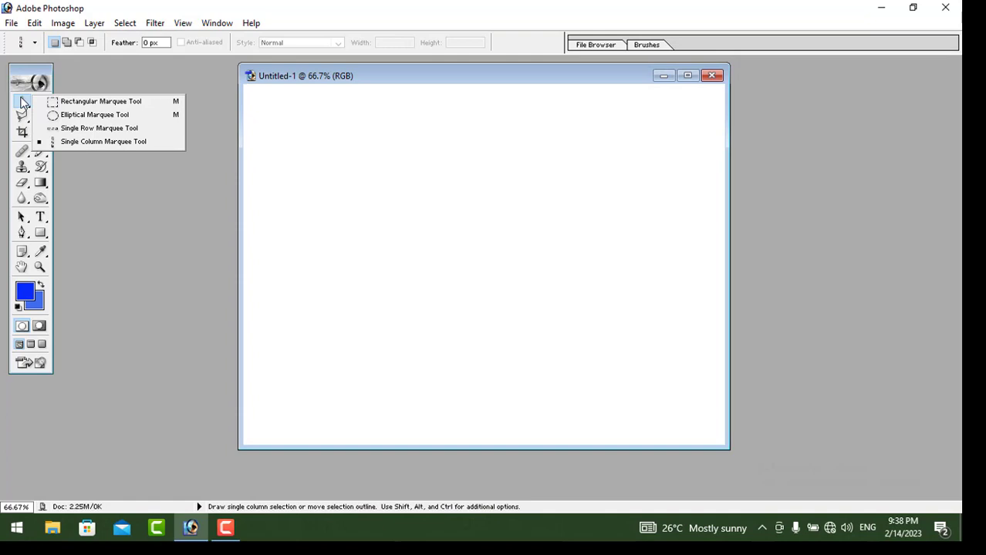
left_click(89, 128)
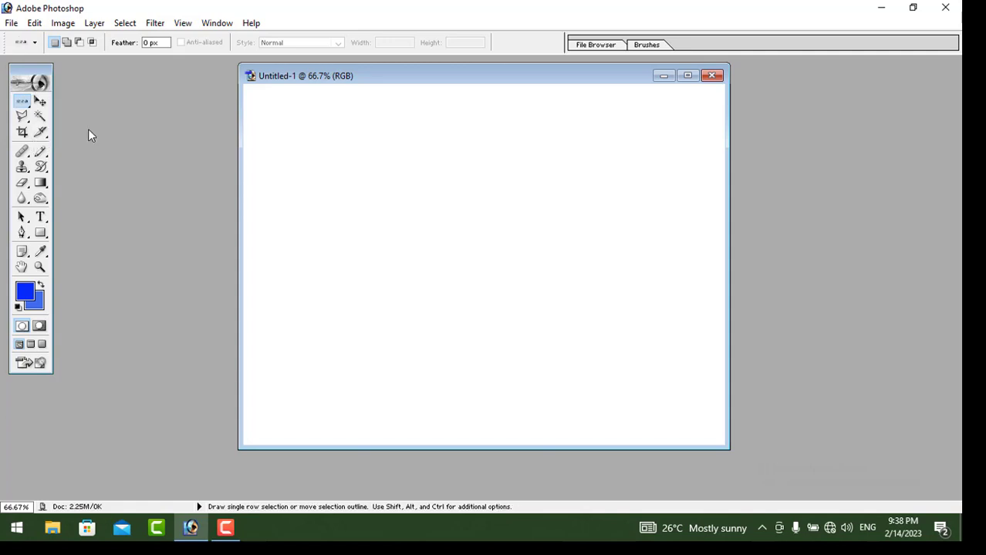
left_click_drag(241, 168, 203, 165)
left_click(232, 173)
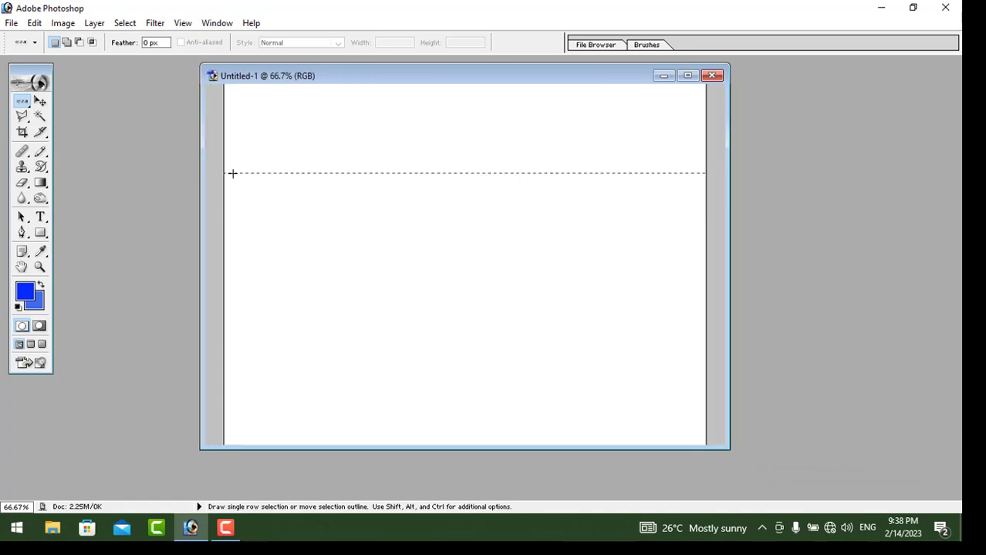
left_click(403, 189)
left_click(405, 184)
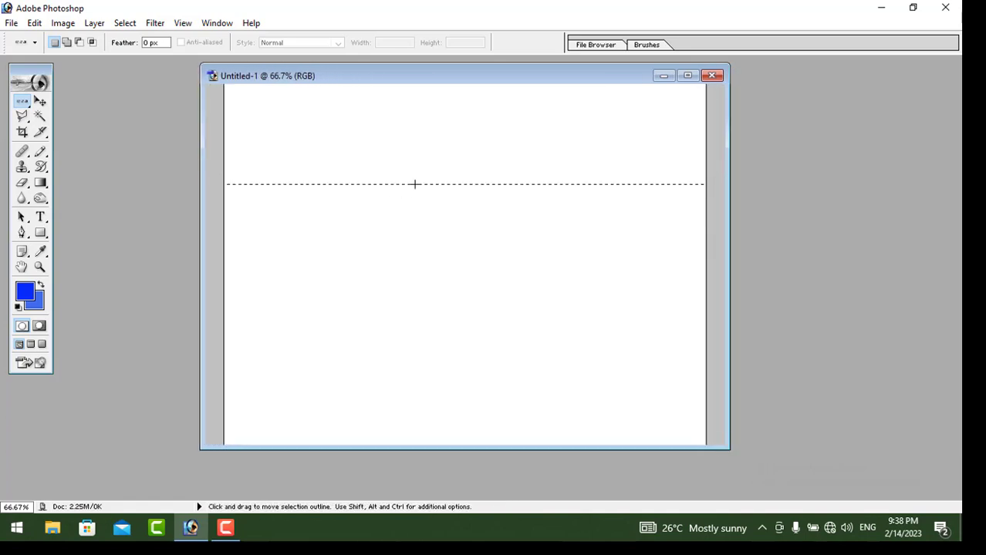
key("v")
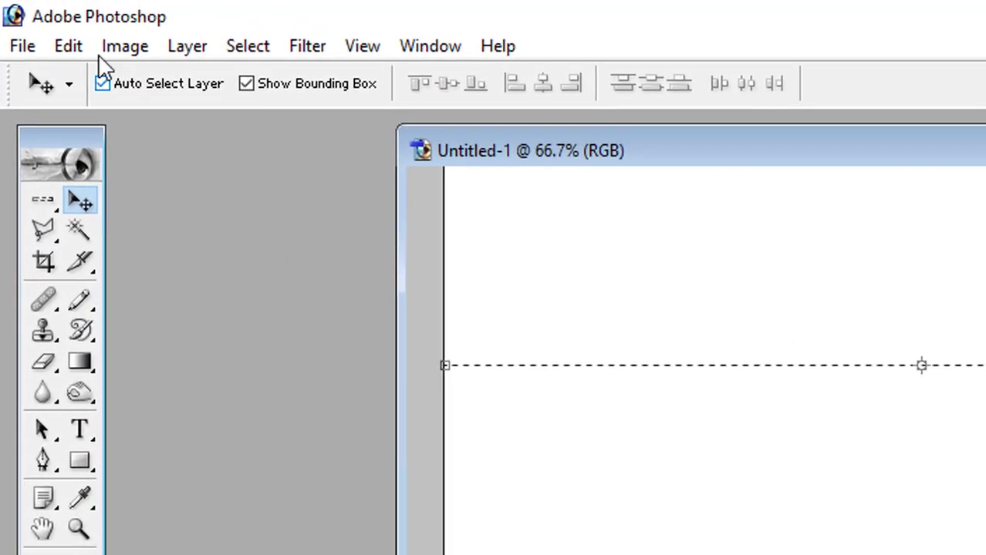
Stroke the row selection 5 px wide in magenta, centred, at Normal mode and 100% opacity
left_click(68, 45)
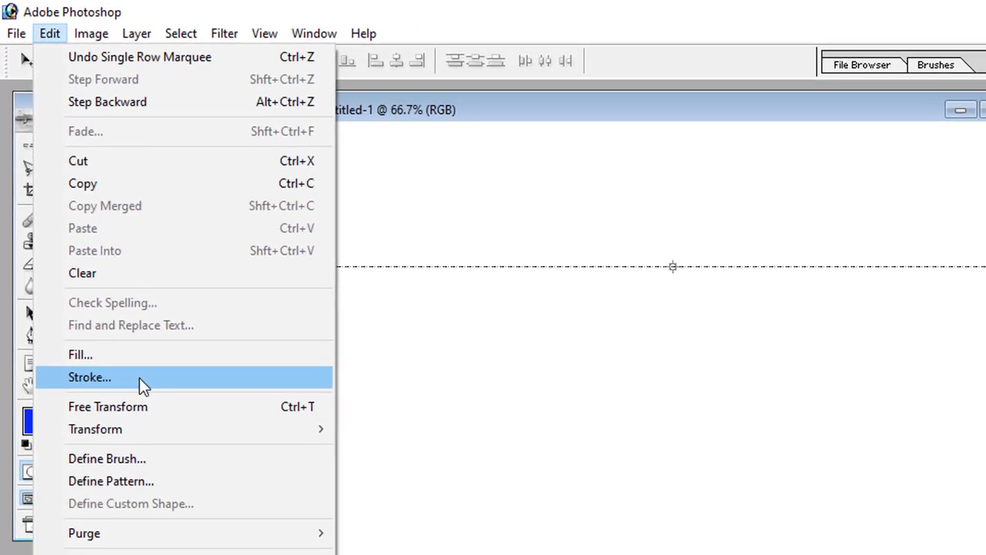
left_click(89, 377)
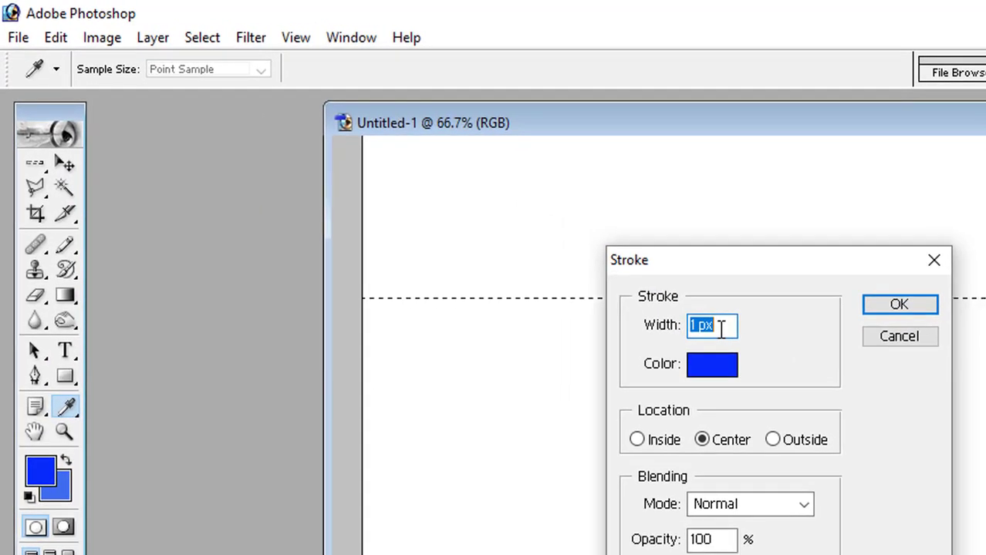
type("5")
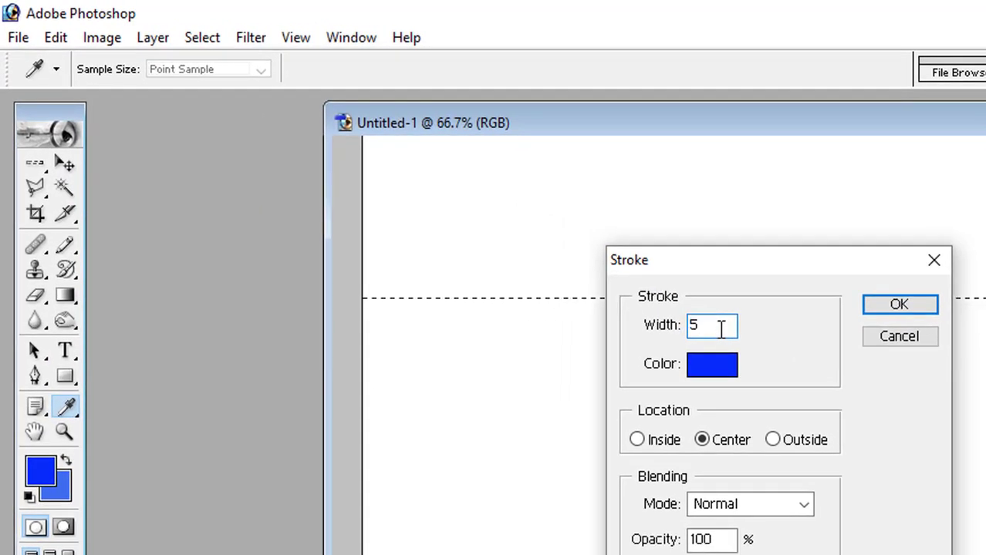
type("px")
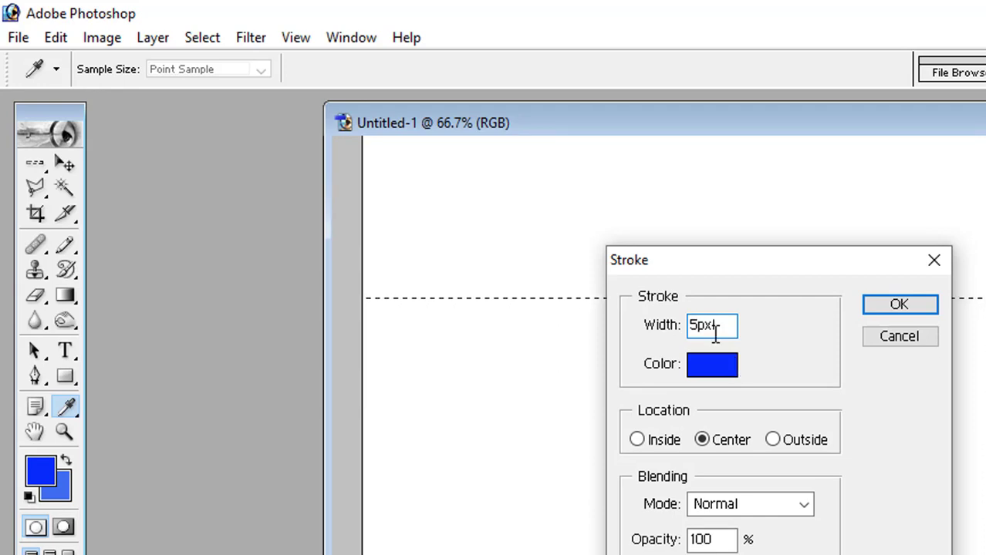
left_click(738, 369)
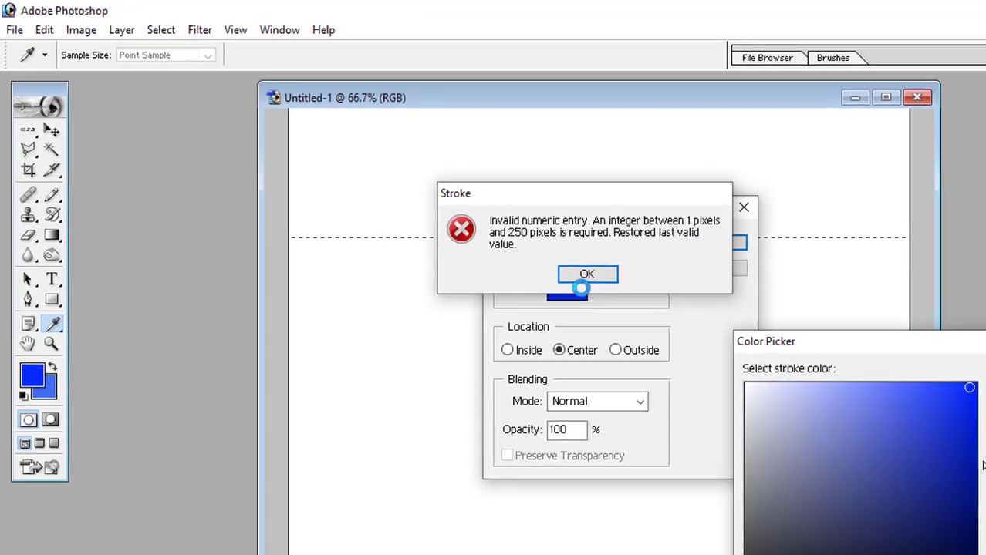
left_click(590, 277)
left_click_drag(957, 428, 957, 407)
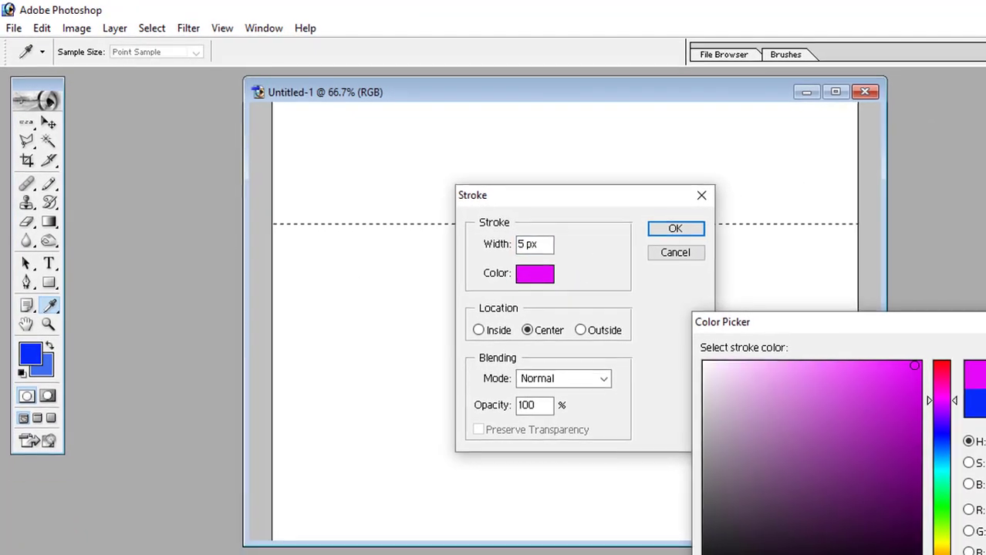
key("Return")
left_click(689, 231)
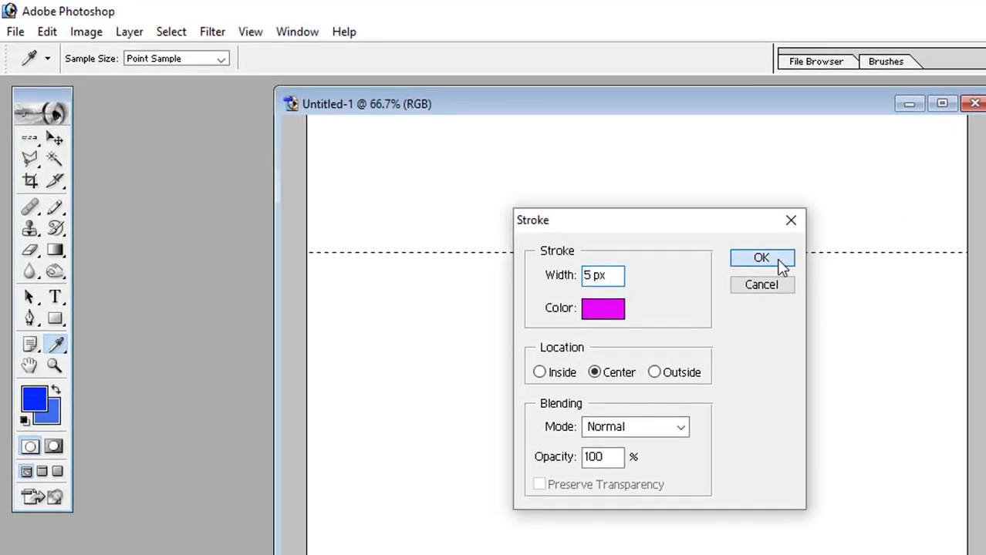
key("v")
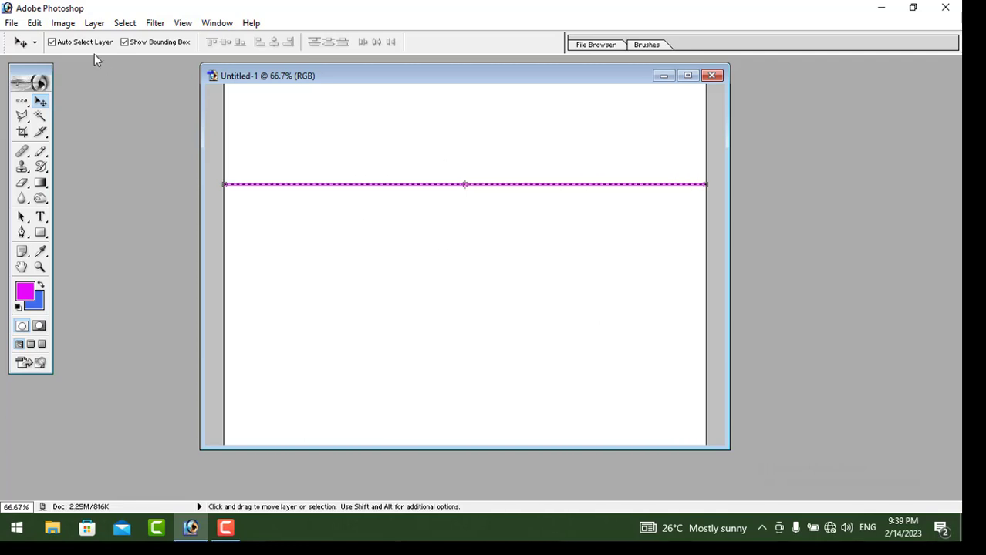
Re-stroke the row with an 8 px magenta stroke, then deselect
left_click(36, 23)
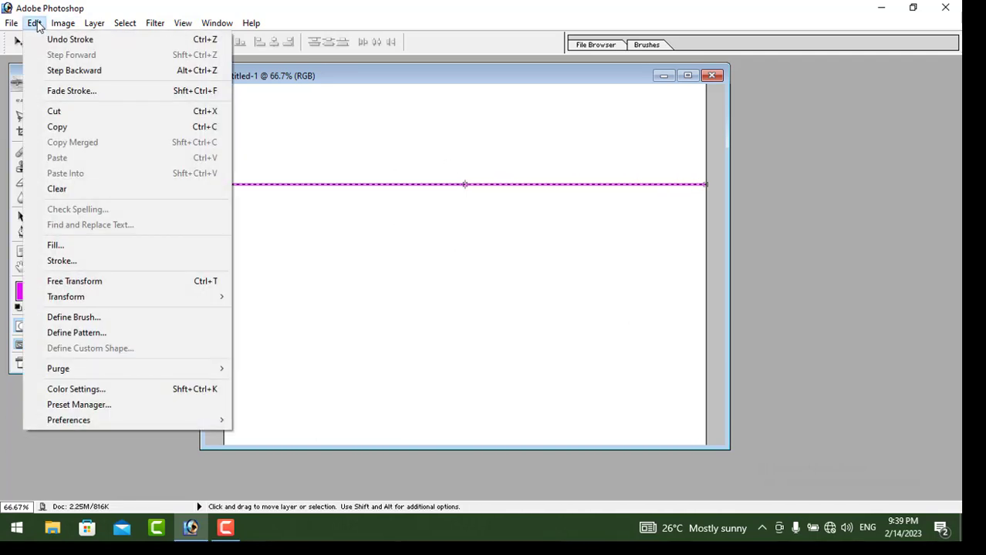
left_click(91, 260)
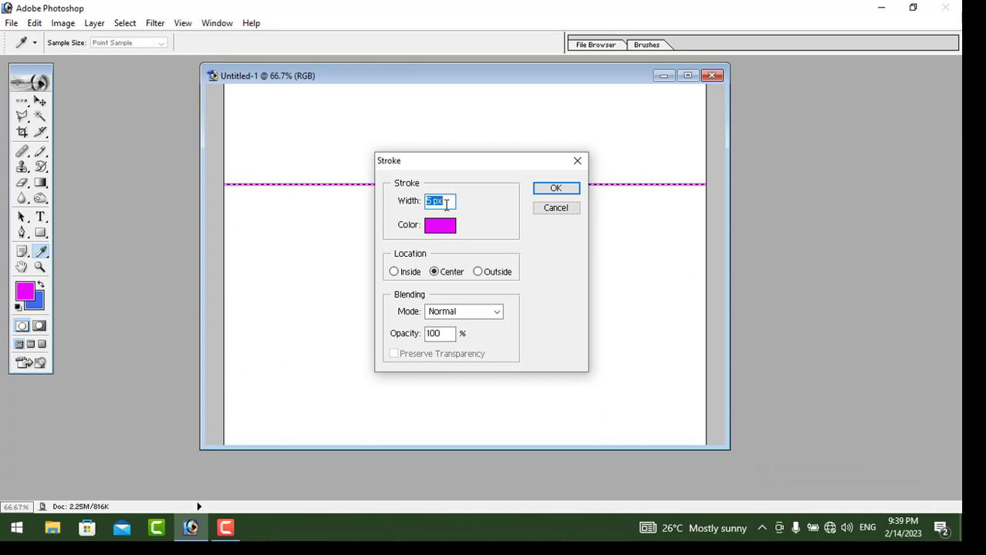
type("8")
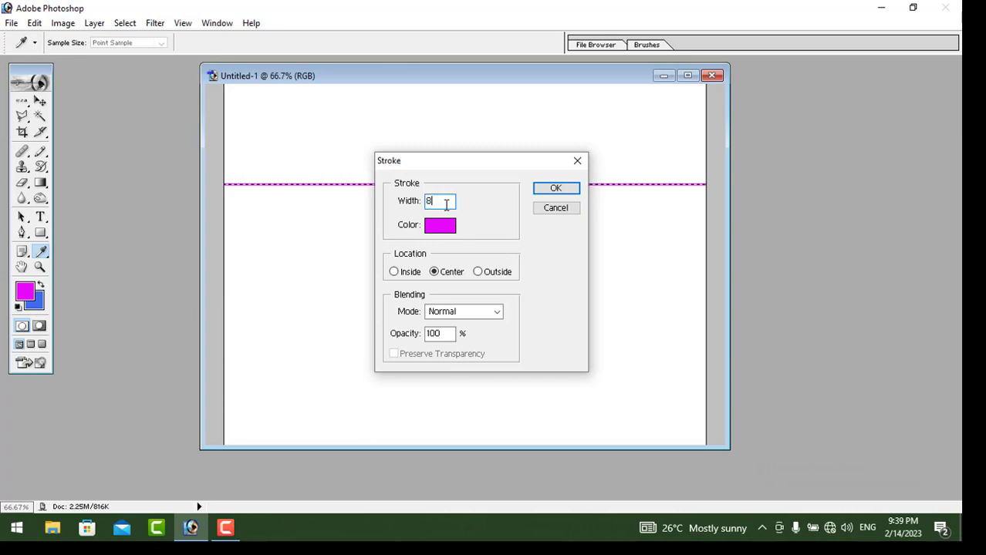
type("px")
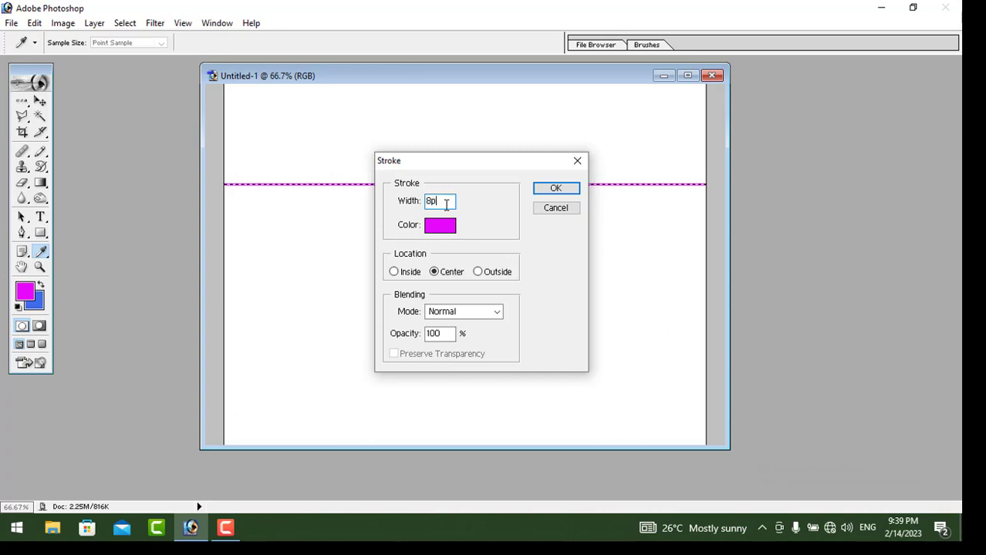
left_click(575, 191)
key("v")
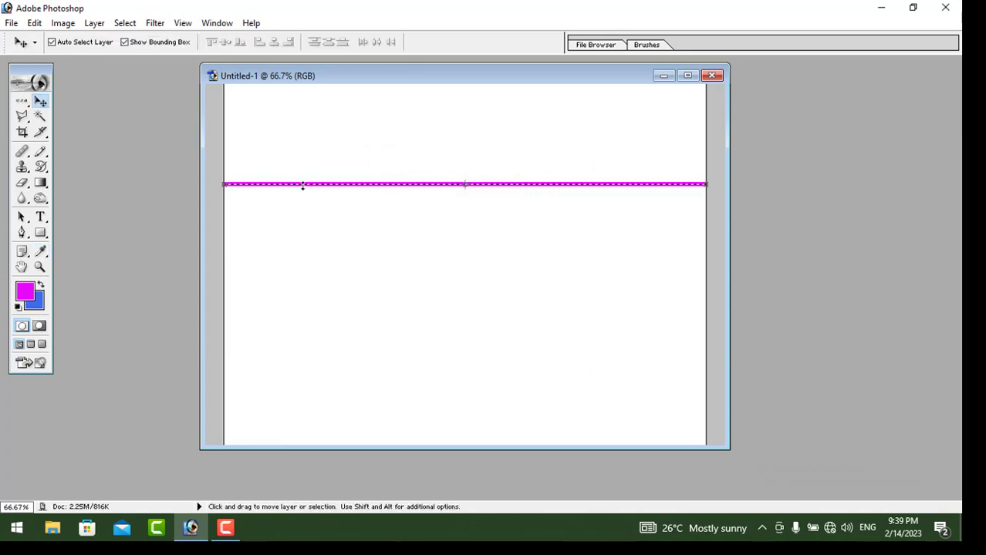
left_click(124, 23)
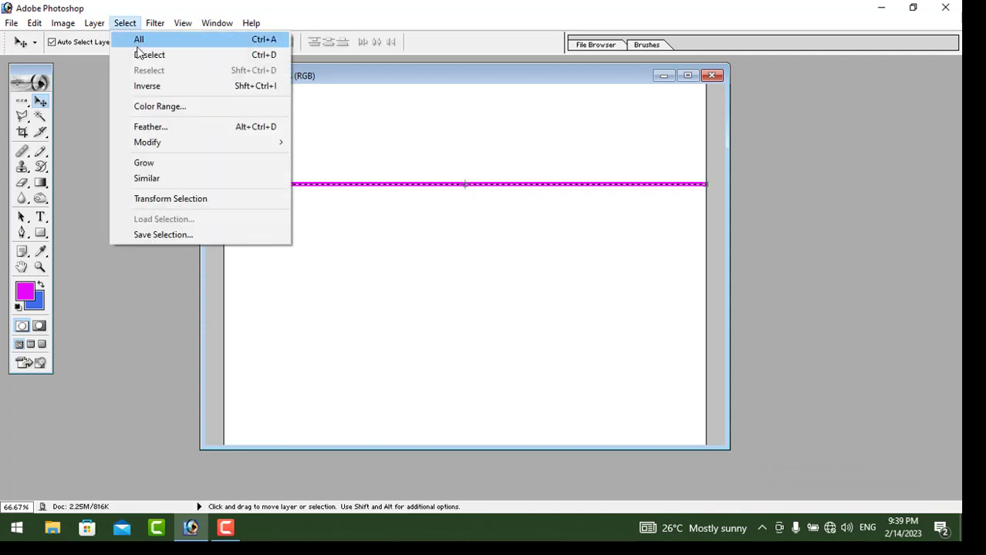
left_click(147, 54)
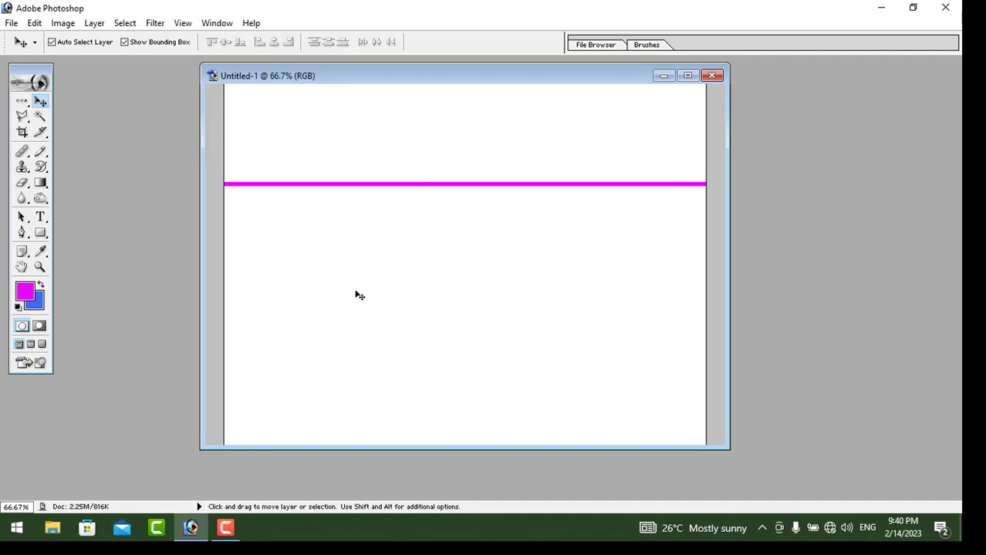
With the Single Column Marquee Tool, select a one-pixel column left of centre
left_click(21, 102)
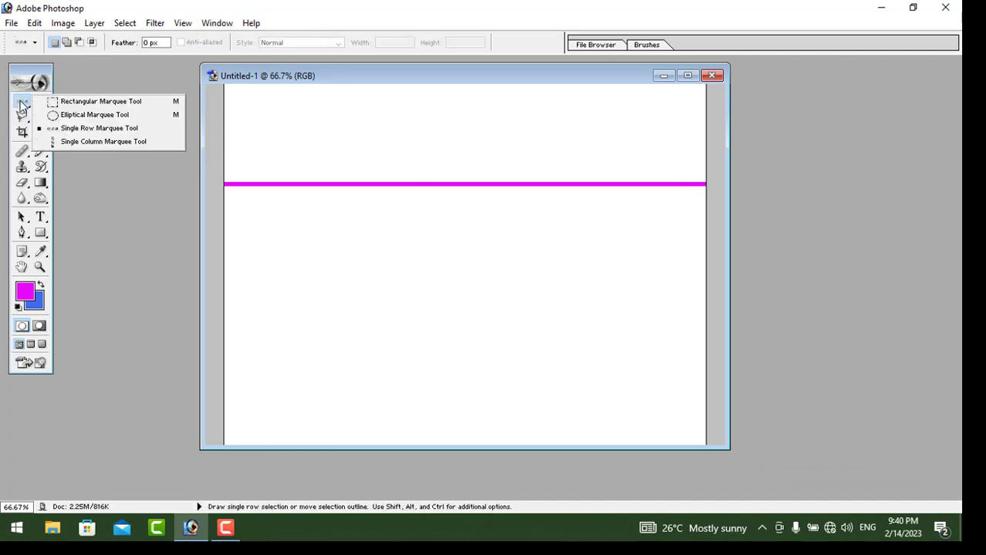
left_click(89, 142)
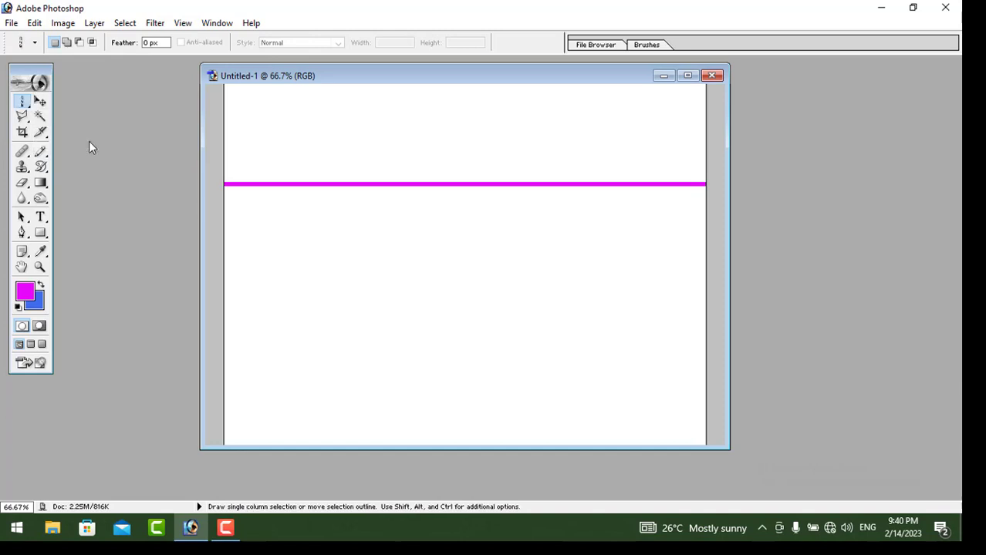
left_click(326, 93)
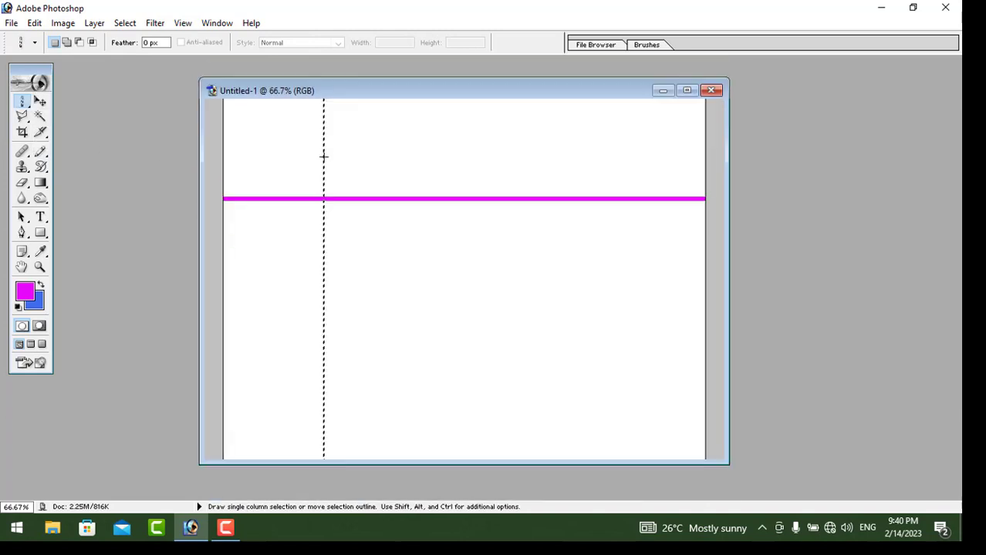
Stroke the column 10 px wide in bright blue
left_click(35, 23)
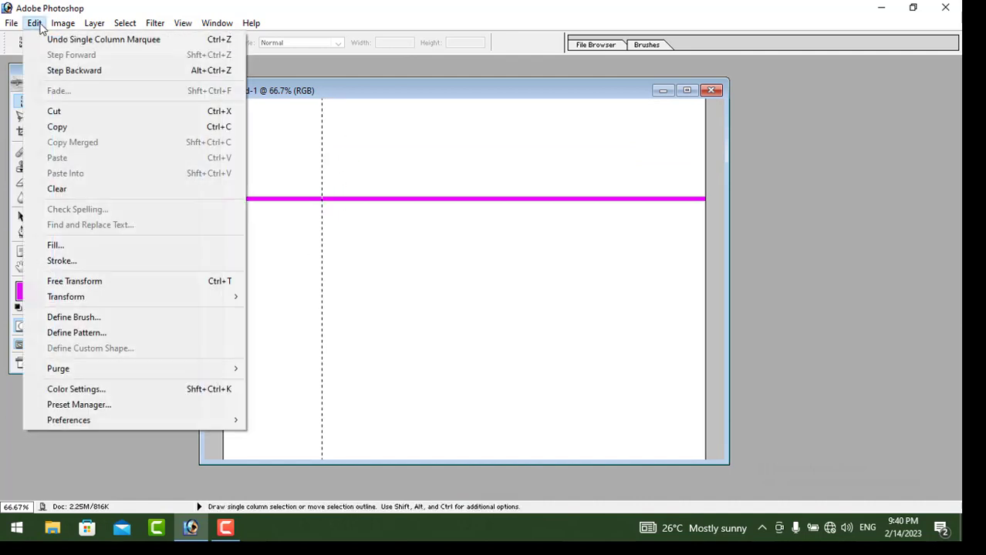
left_click(83, 261)
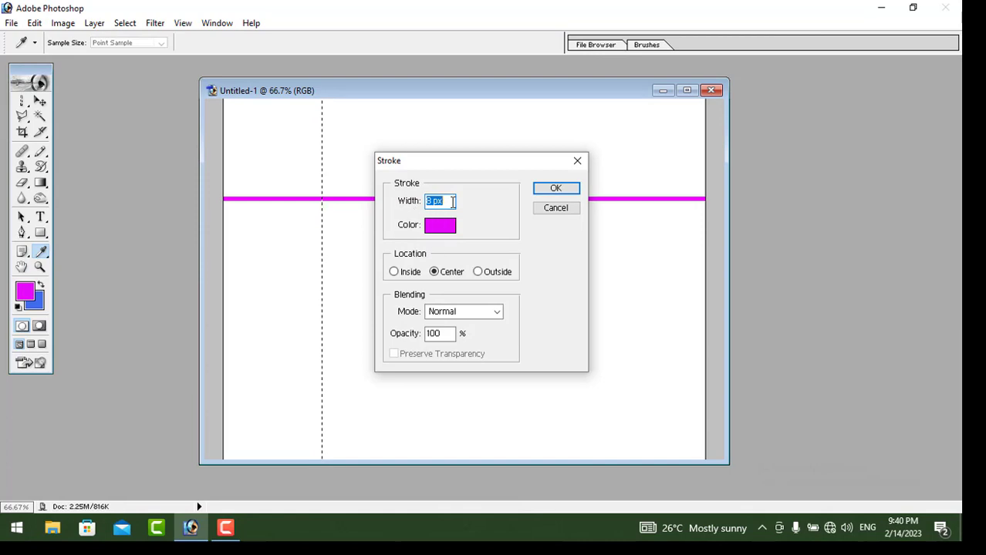
type("10")
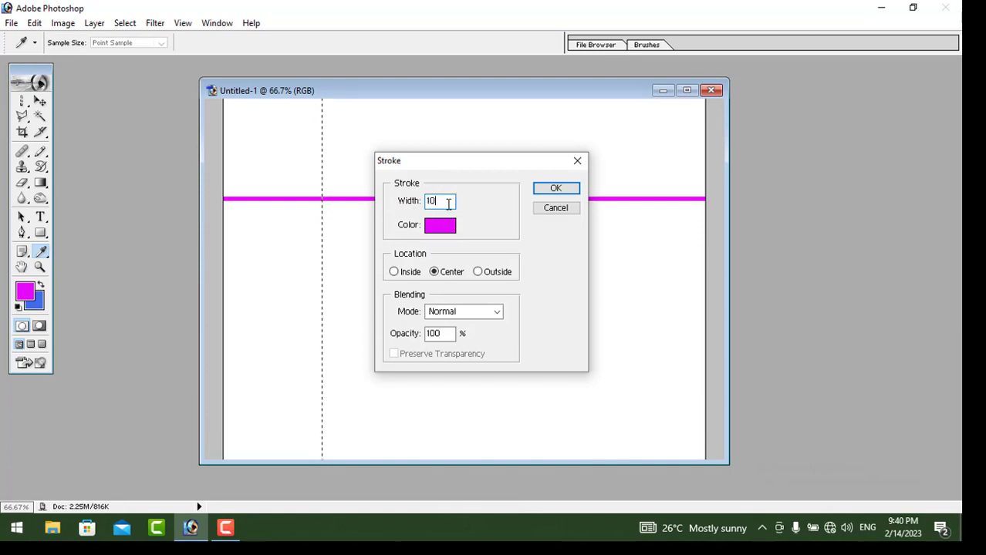
type(" px")
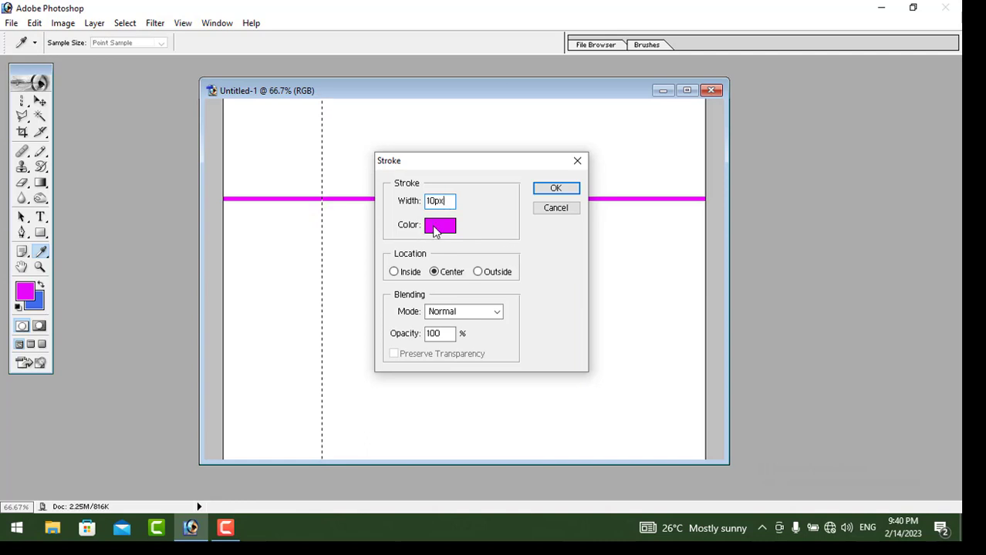
left_click(434, 226)
left_click(782, 362)
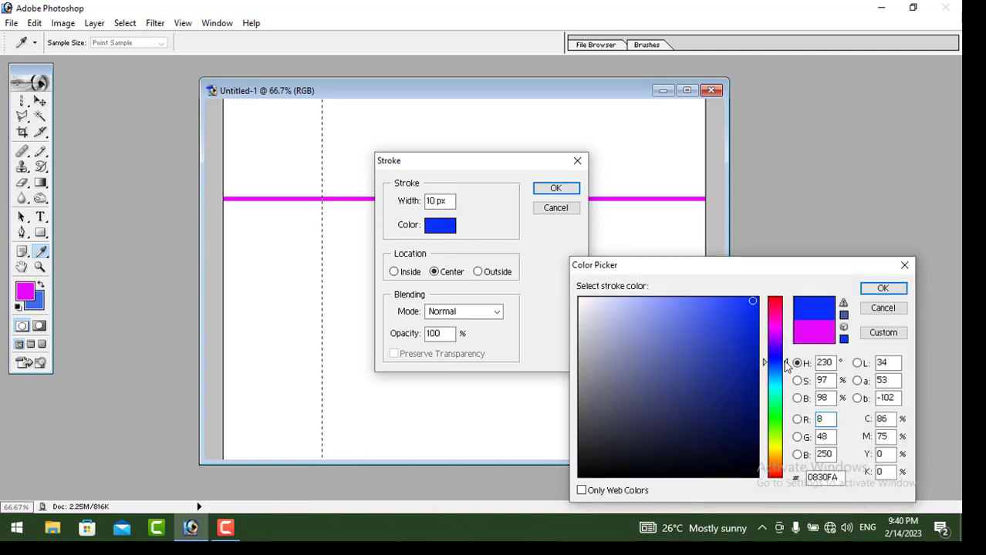
left_click(753, 300)
left_click(882, 288)
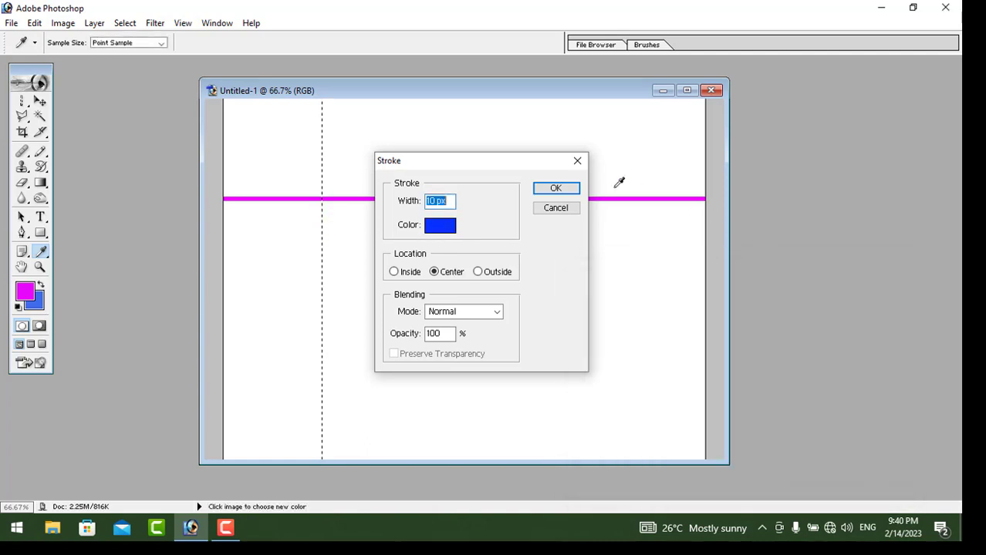
left_click(545, 192)
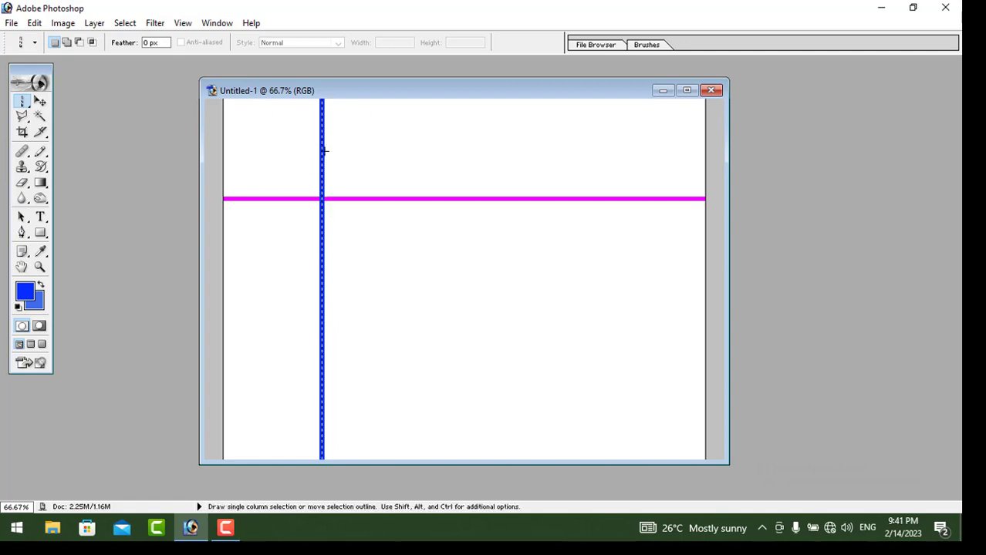
Deselect the blue column and bring up the marquee tool's shape choices
left_click(126, 24)
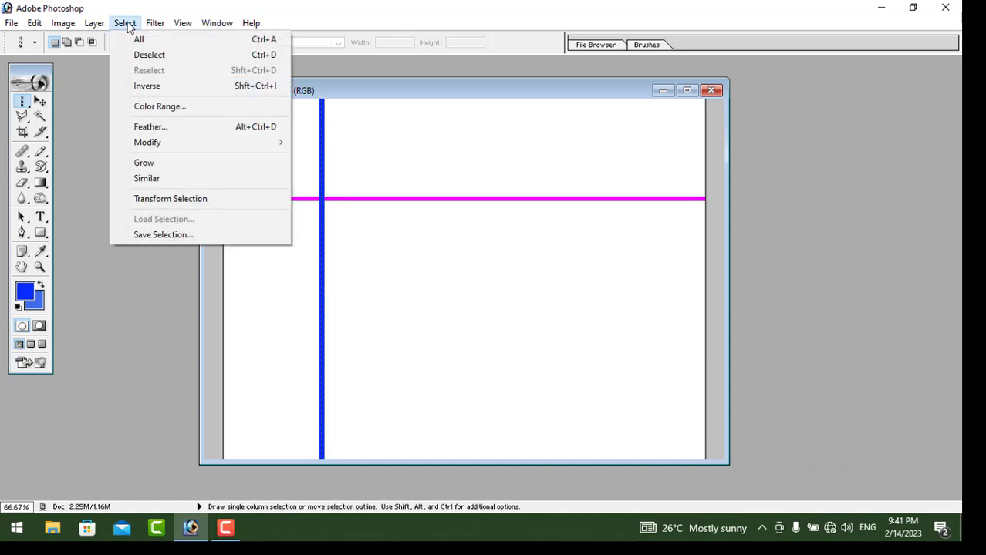
left_click(147, 57)
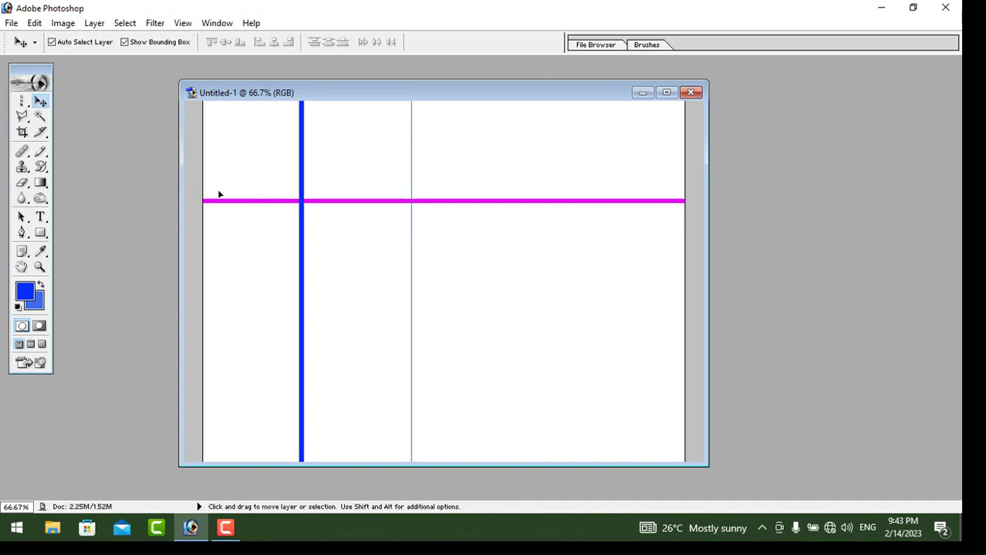
left_click_drag(22, 101, 108, 141)
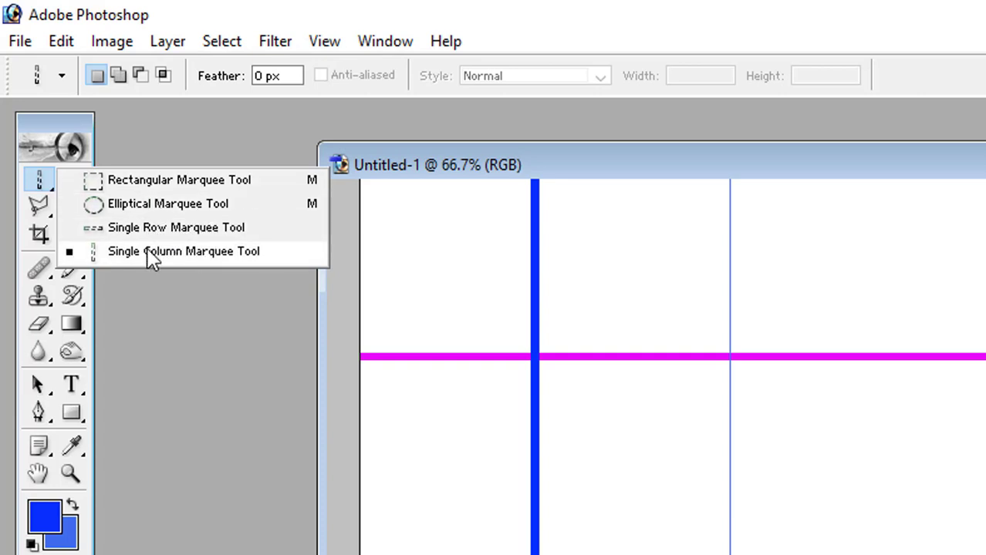
Make the Rectangular Marquee Tool the active selection tool
left_click(133, 179)
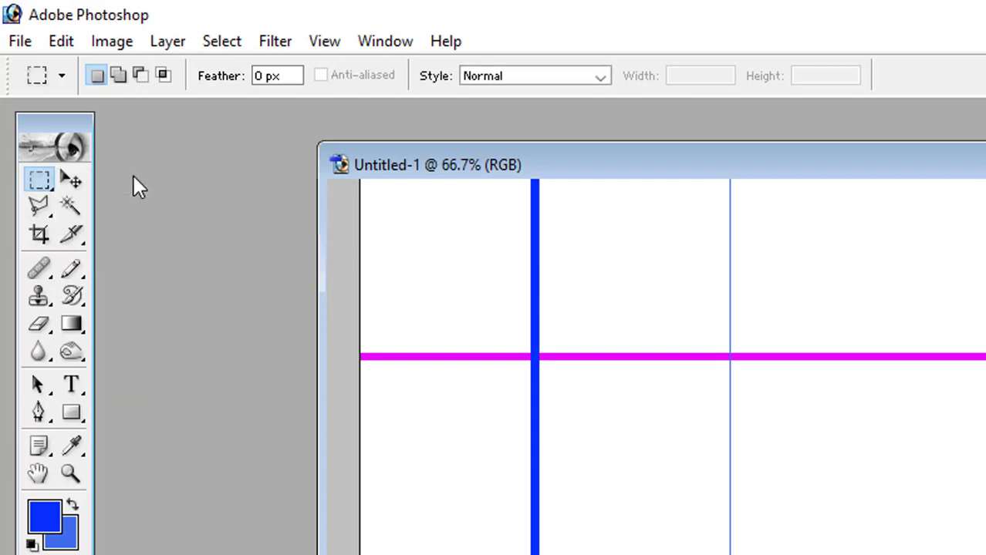
left_click(40, 180)
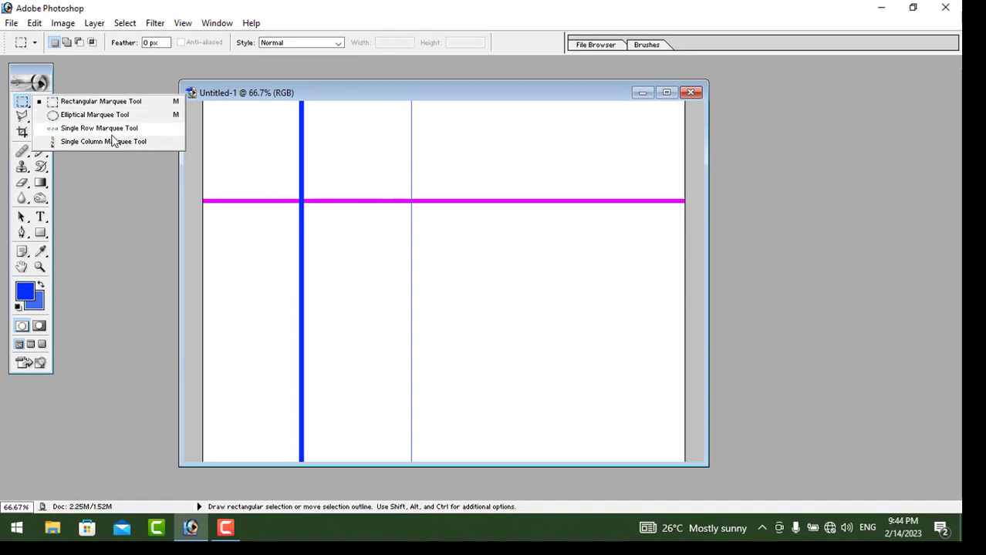
left_click(233, 156)
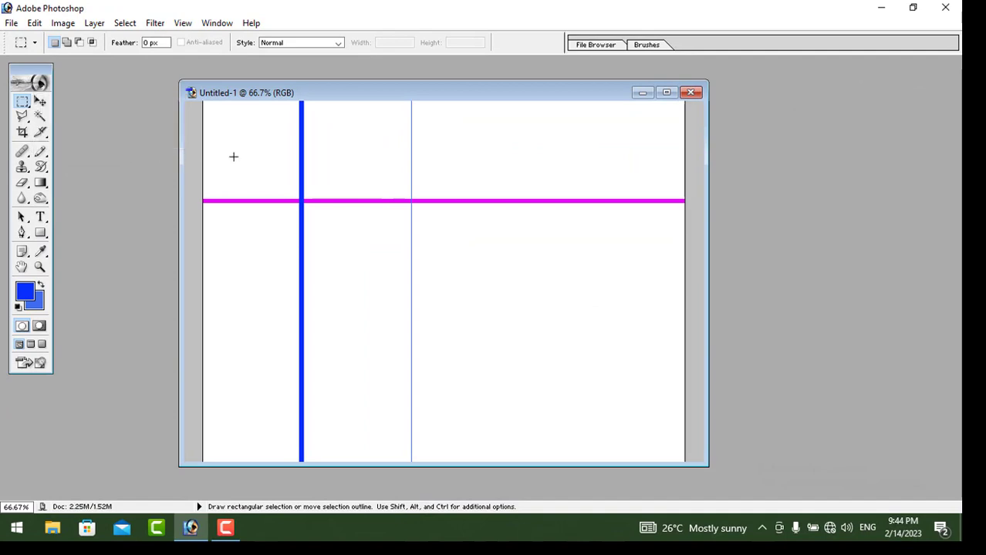